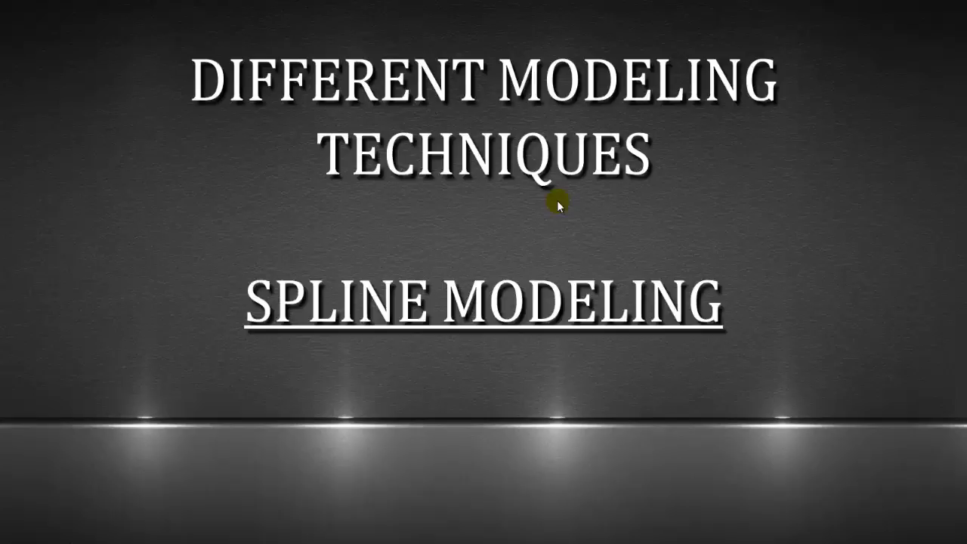
Step: Switch to Cinema 4D and look through the available spline drawing tools and spline primitives
key("alt+Tab")
key("alt+Tab")
key("alt+Tab")
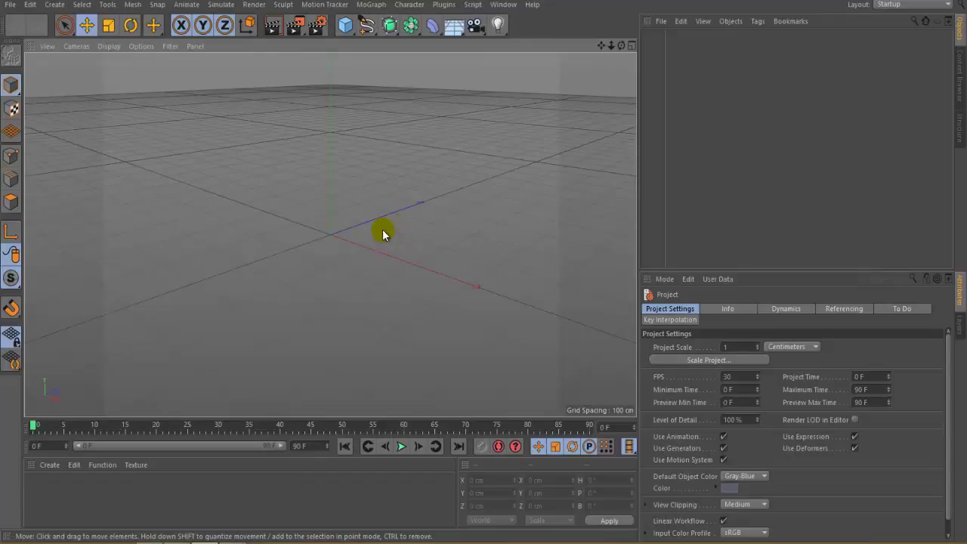
left_click(368, 25)
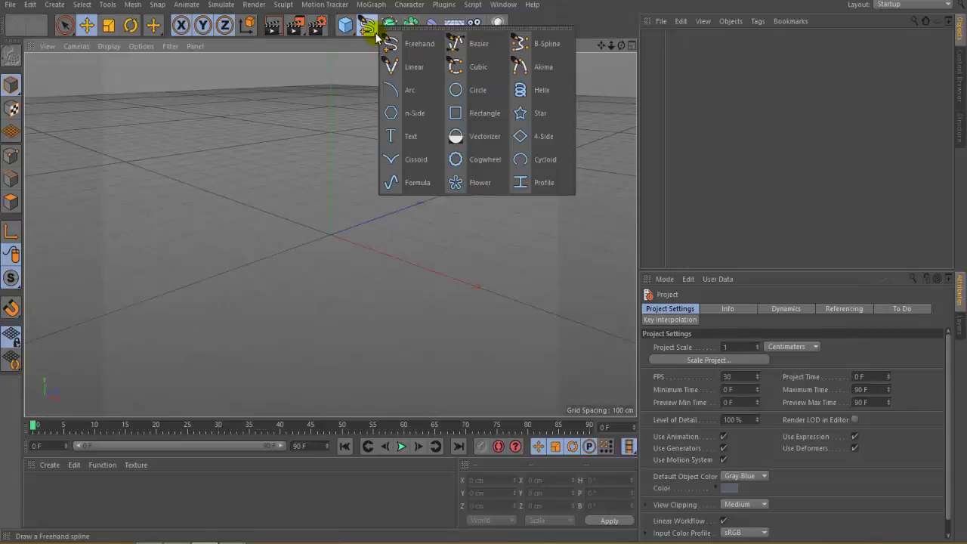
left_click(55, 5)
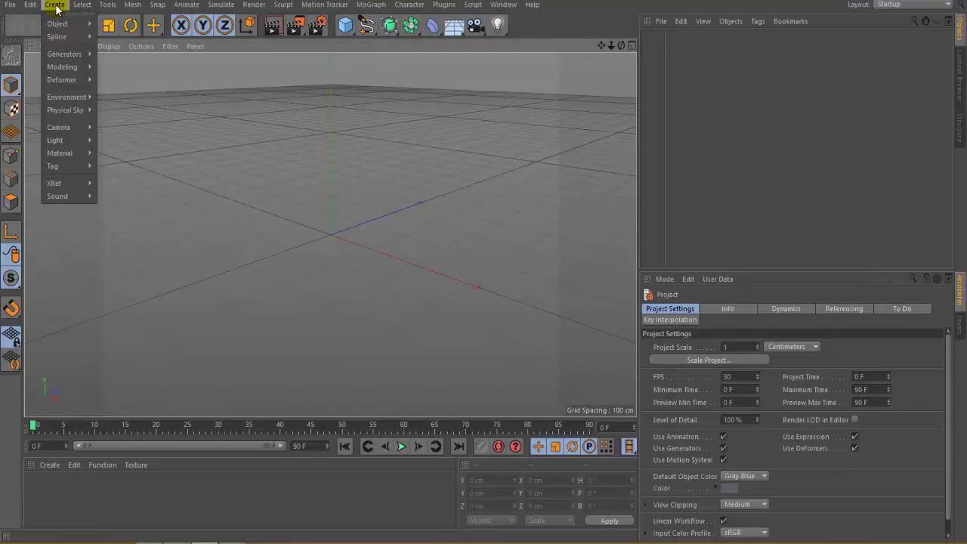
mouse_move(56, 38)
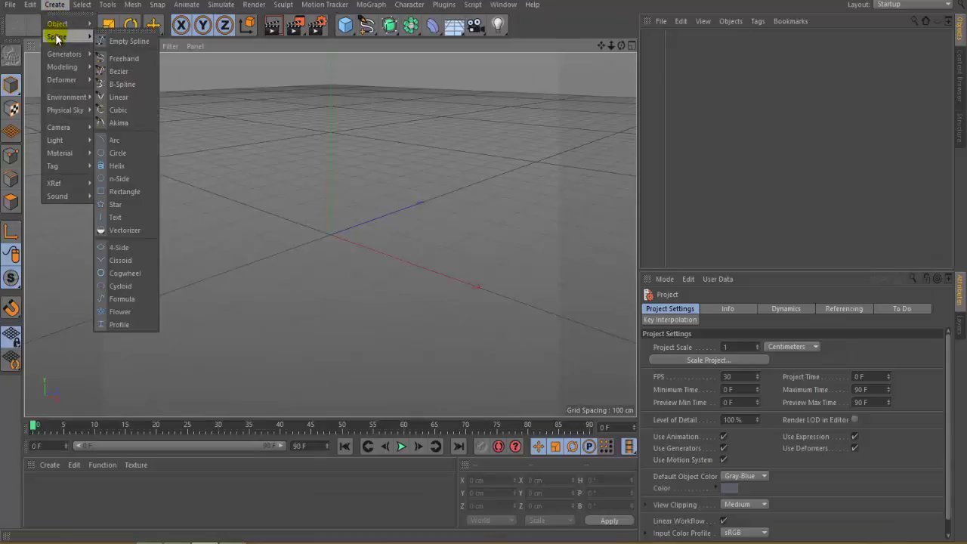
left_click(406, 5)
Step: Draw a winding open freehand spline in the perspective view, inspect it from another angle, and delete it
left_click(368, 25)
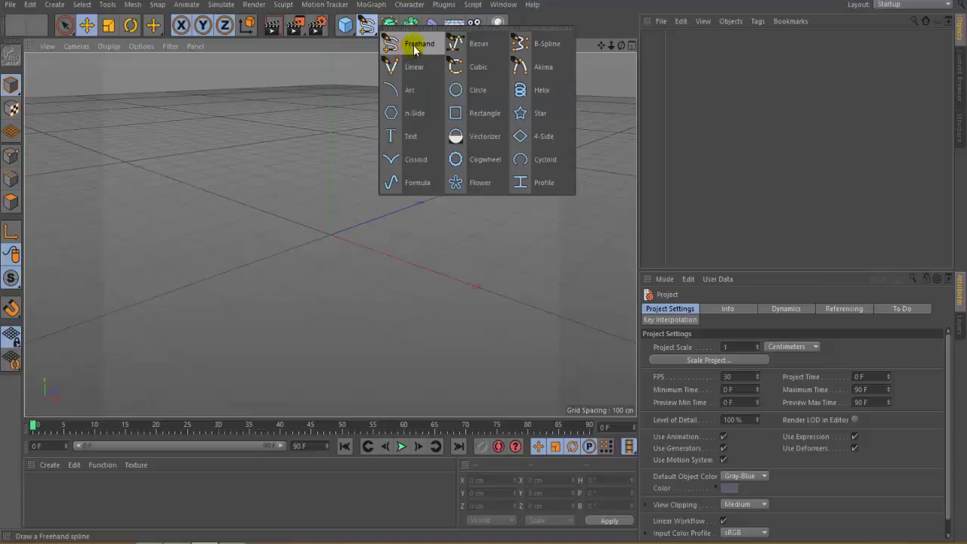
left_click(412, 46)
mouse_move(253, 330)
left_mouse_down()
mouse_move(191, 245)
mouse_move(231, 217)
mouse_move(287, 237)
mouse_move(328, 166)
mouse_move(393, 150)
mouse_move(474, 254)
mouse_move(542, 308)
mouse_move(470, 347)
mouse_move(424, 287)
mouse_move(371, 375)
mouse_move(332, 294)
mouse_move(312, 359)
mouse_move(280, 387)
mouse_move(250, 377)
mouse_move(270, 345)
mouse_move(234, 353)
mouse_move(211, 342)
left_mouse_up()
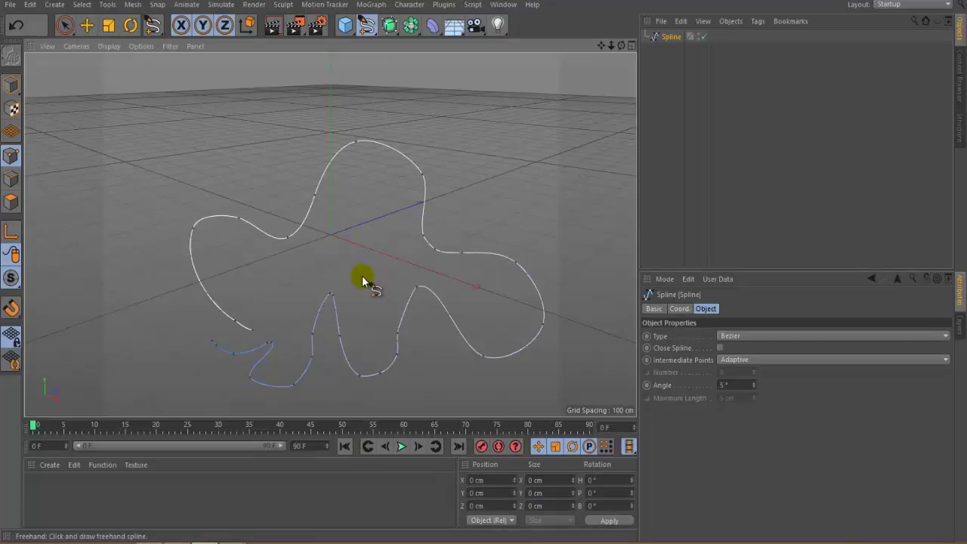
mouse_move(379, 269)
left_mouse_down("alt")
mouse_move(308, 292)
mouse_move(248, 244)
mouse_move(229, 207)
mouse_move(197, 194)
mouse_move(209, 220)
mouse_move(277, 260)
mouse_move(337, 275)
mouse_move(368, 267)
left_mouse_up("alt")
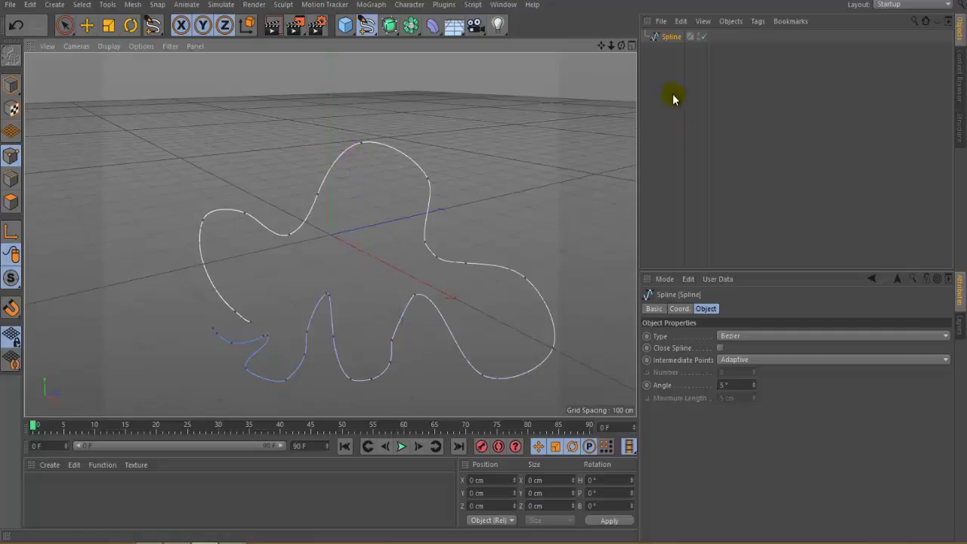
left_click(669, 37)
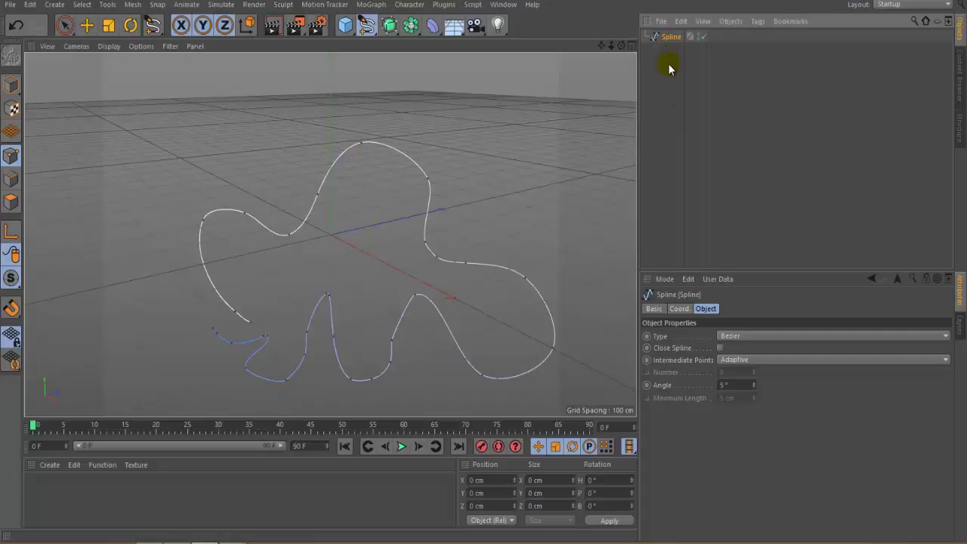
key("Delete")
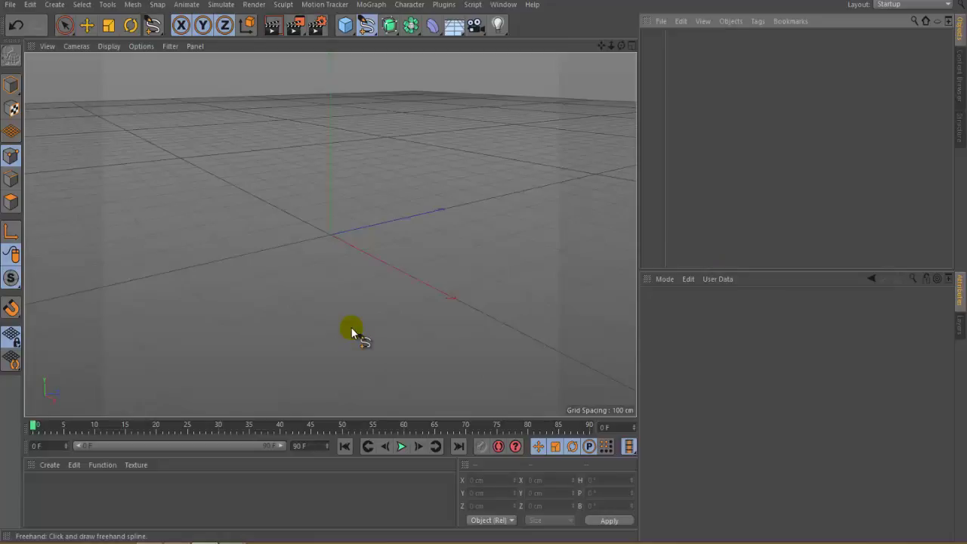
Step: Draw a winding open freehand spline around the origin in the top view and check it in perspective
key("F2")
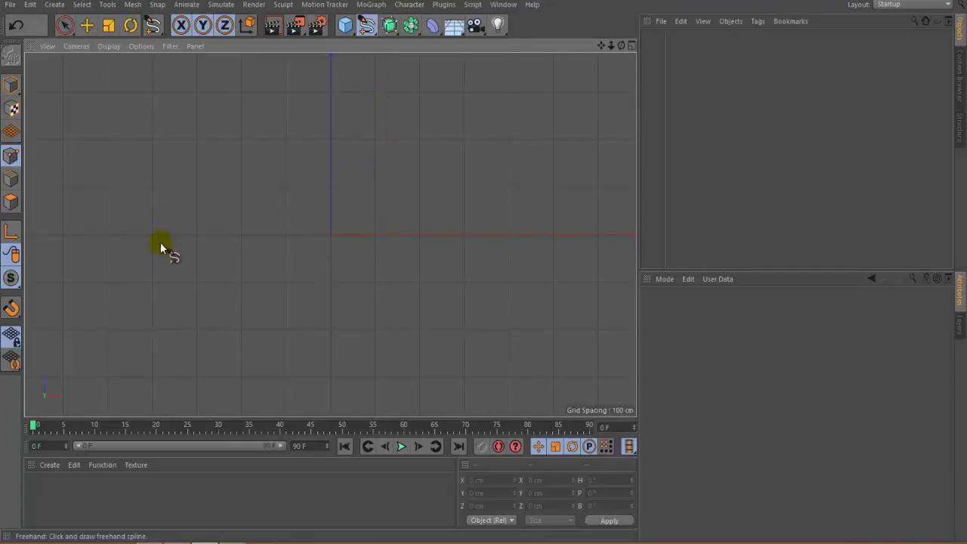
mouse_move(160, 245)
left_mouse_down()
mouse_move(171, 159)
mouse_move(237, 154)
mouse_move(334, 126)
mouse_move(396, 175)
mouse_move(435, 315)
mouse_move(487, 397)
mouse_move(285, 314)
mouse_move(247, 378)
mouse_move(199, 291)
mouse_move(211, 256)
mouse_move(181, 247)
mouse_move(157, 288)
mouse_move(146, 260)
left_mouse_up()
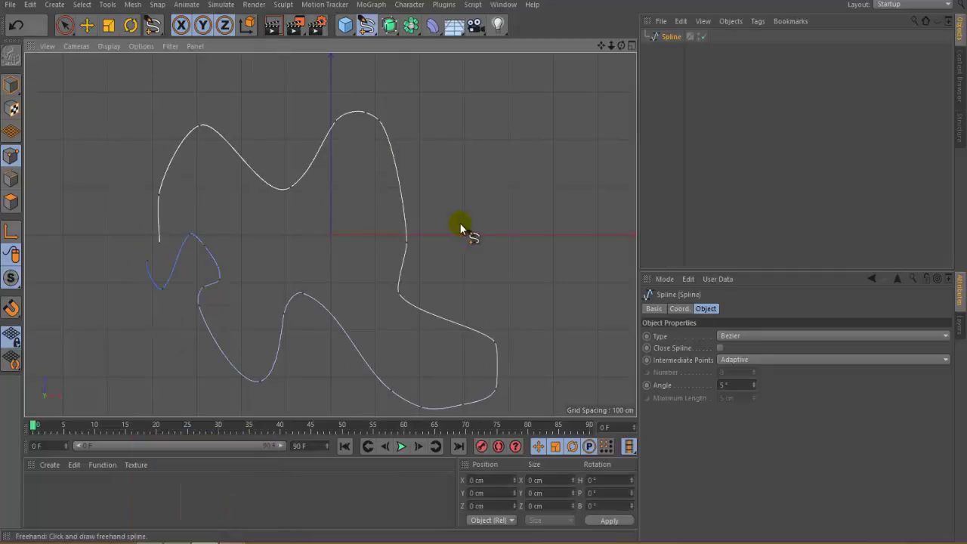
key("F1")
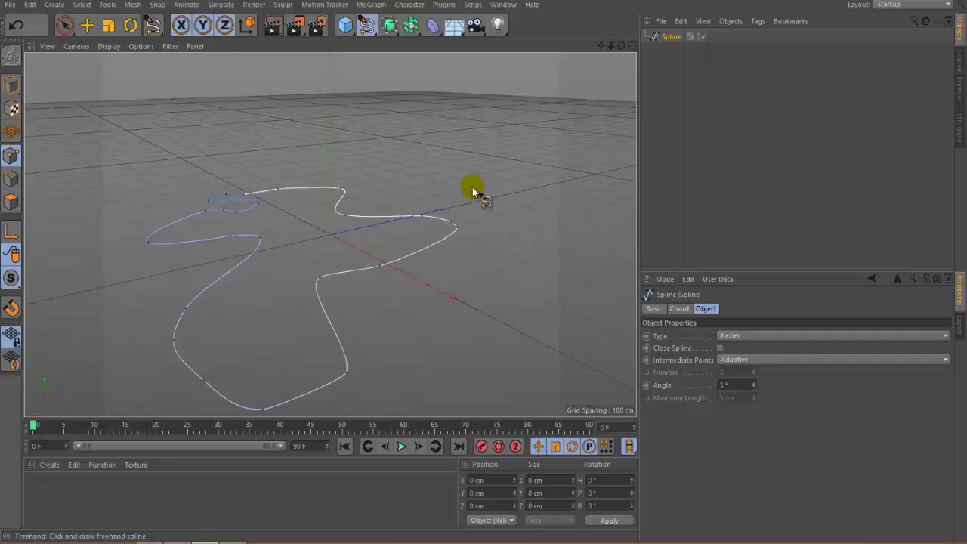
key("F2")
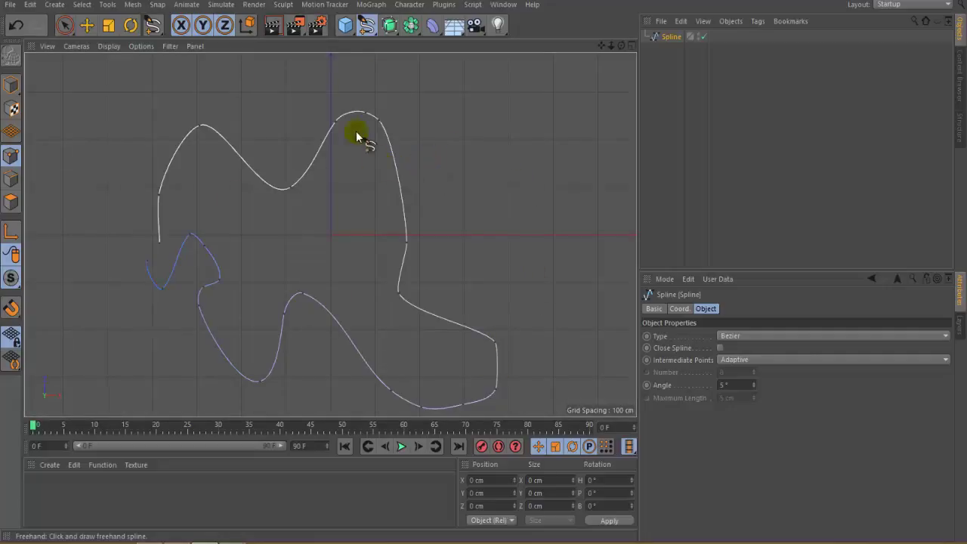
Step: Review the spline's basic, coordinate and object attributes
left_click(667, 38)
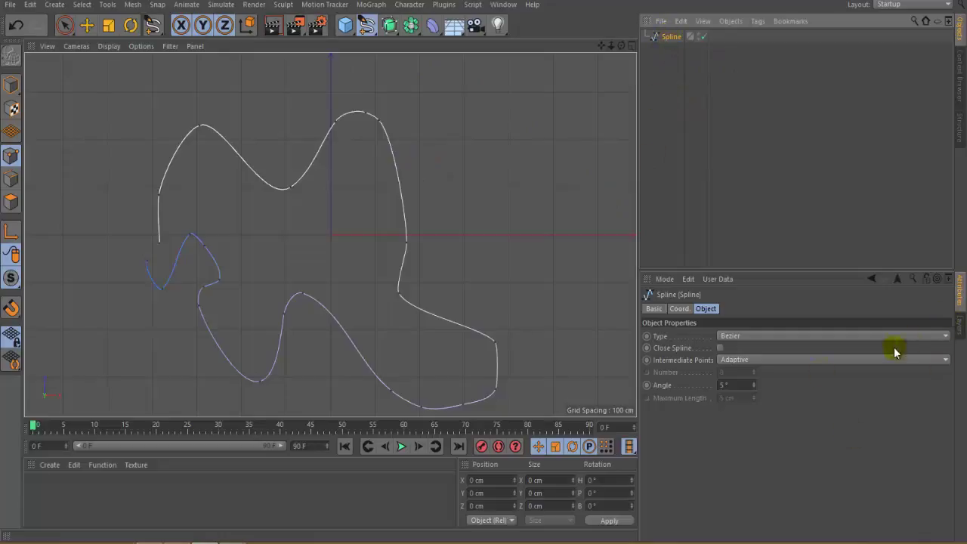
left_click(656, 311)
left_click(677, 309)
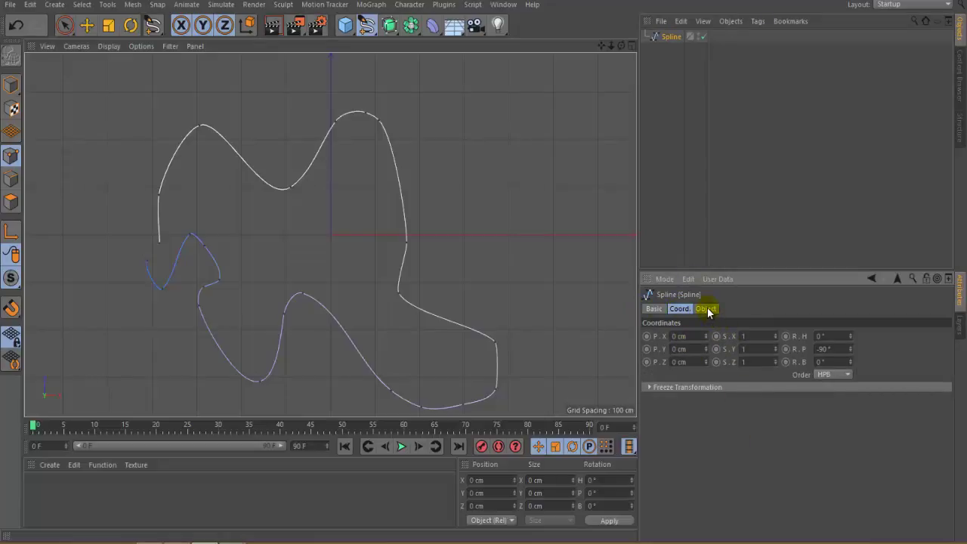
left_click(706, 310)
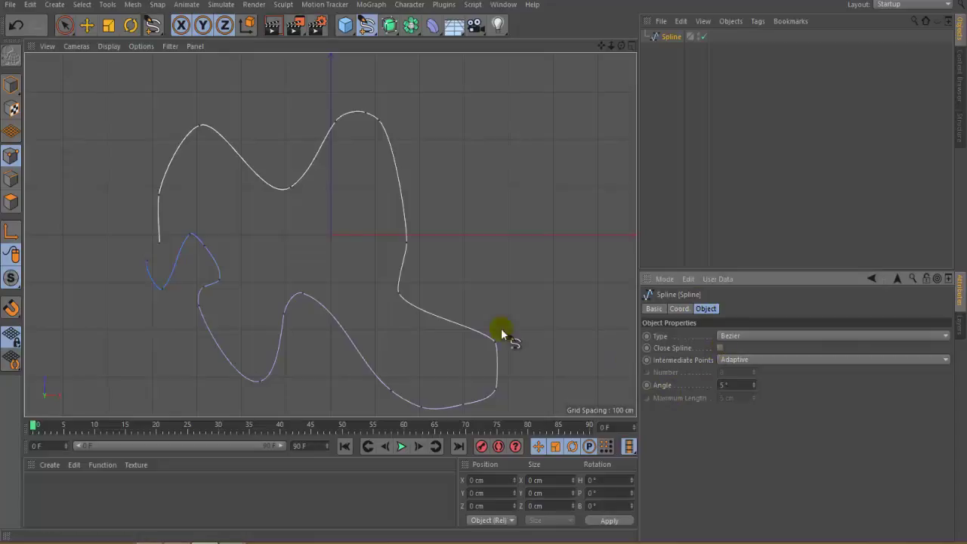
Step: Change the spline's type to Linear, Cubic, Akima and B-Spline in turn to compare the curve shapes
left_click(743, 341)
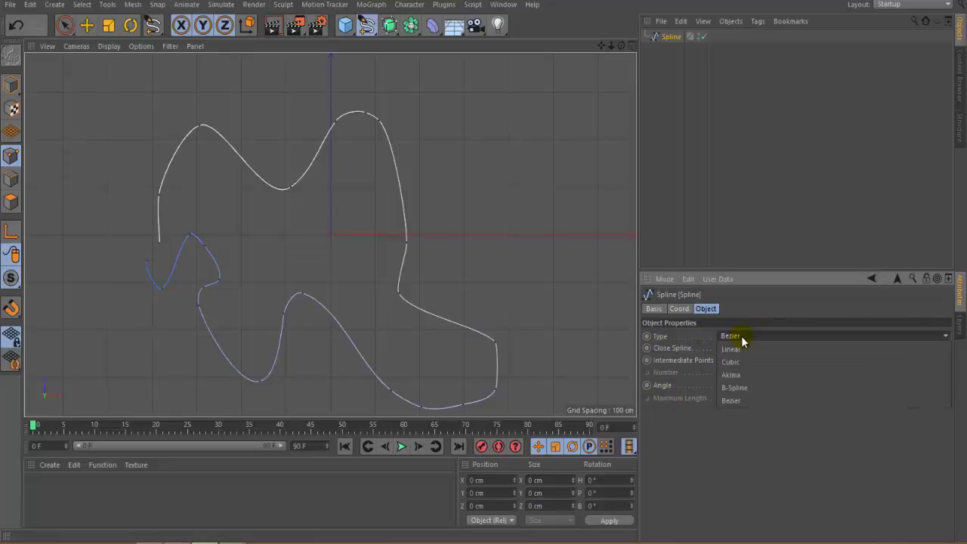
left_click(741, 351)
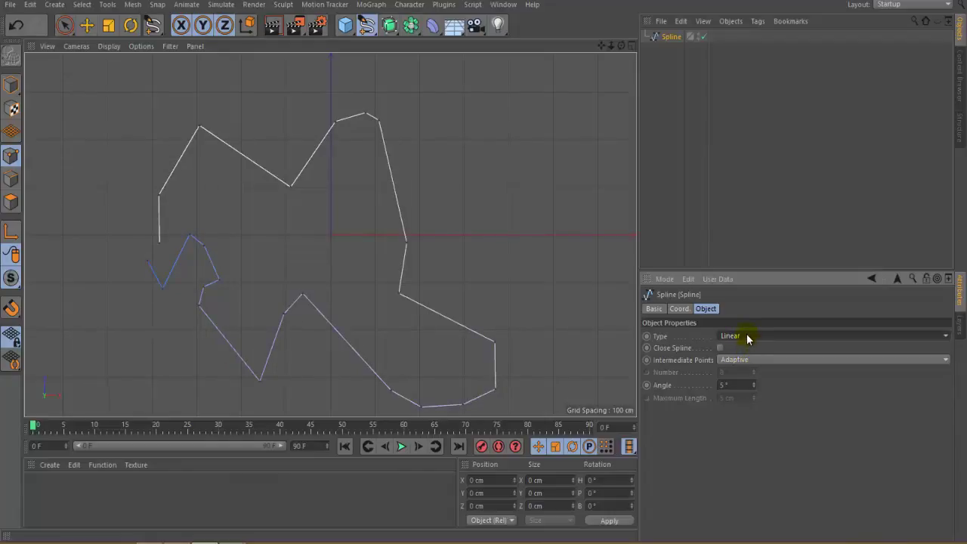
left_click(744, 336)
left_click(745, 360)
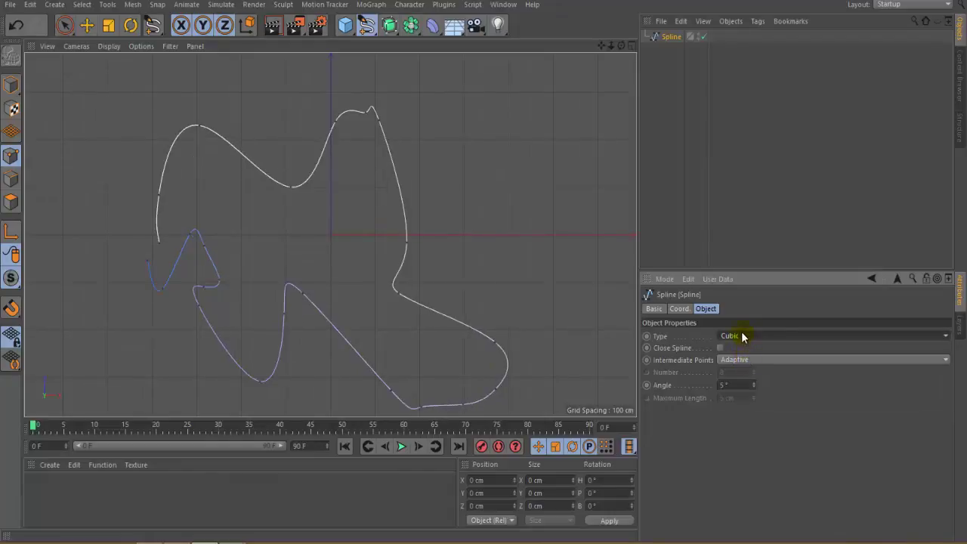
left_click(744, 360)
left_click(747, 376)
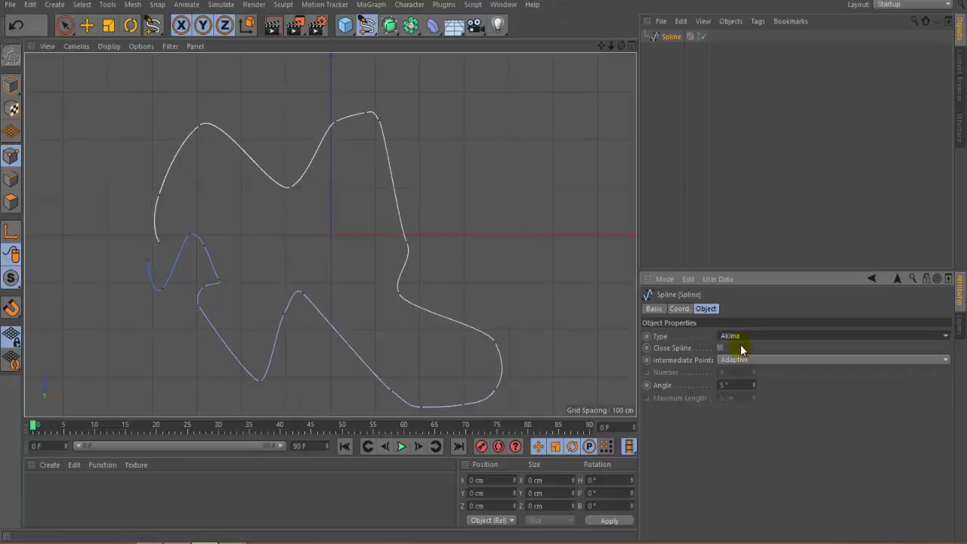
left_click(744, 337)
left_click(747, 385)
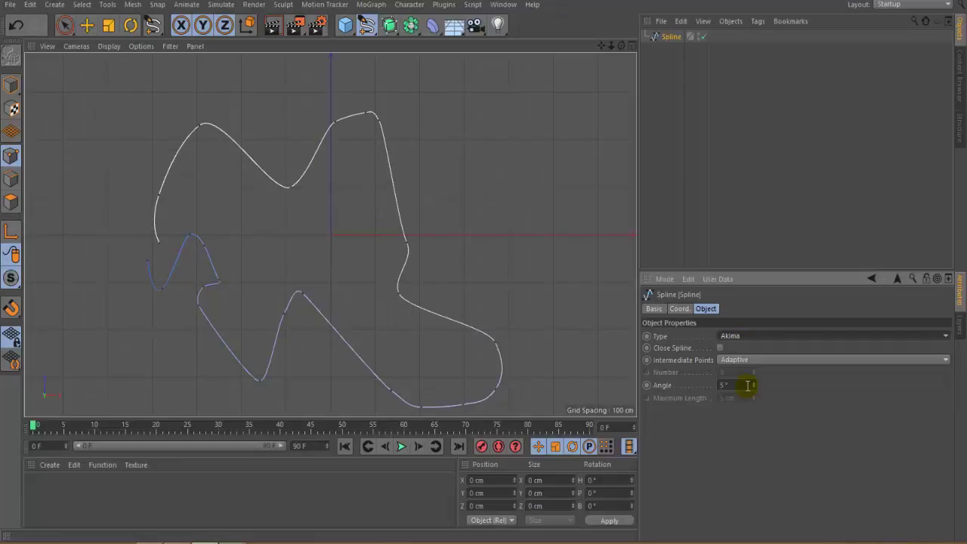
Step: Set the spline's type back to Bezier and turn Close Spline on and off again
left_click(735, 337)
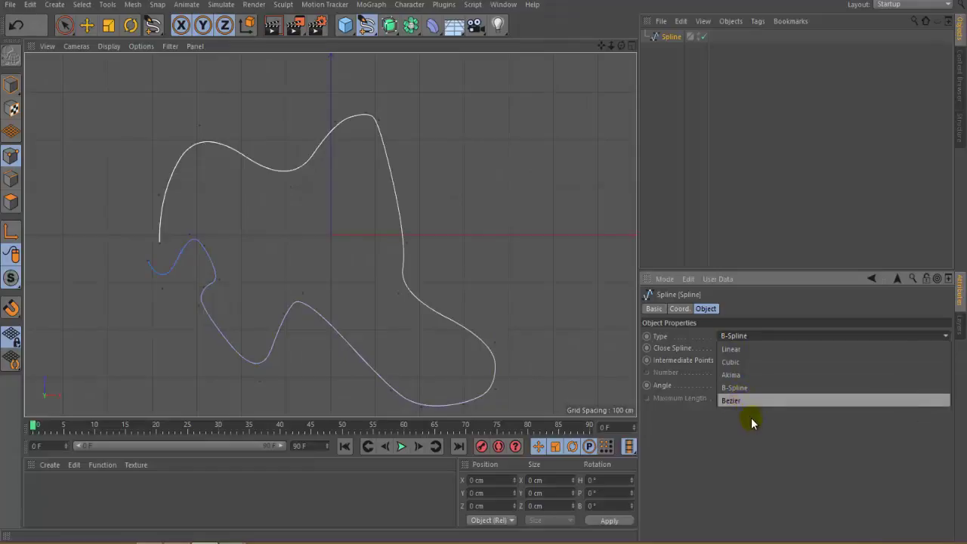
left_click(739, 400)
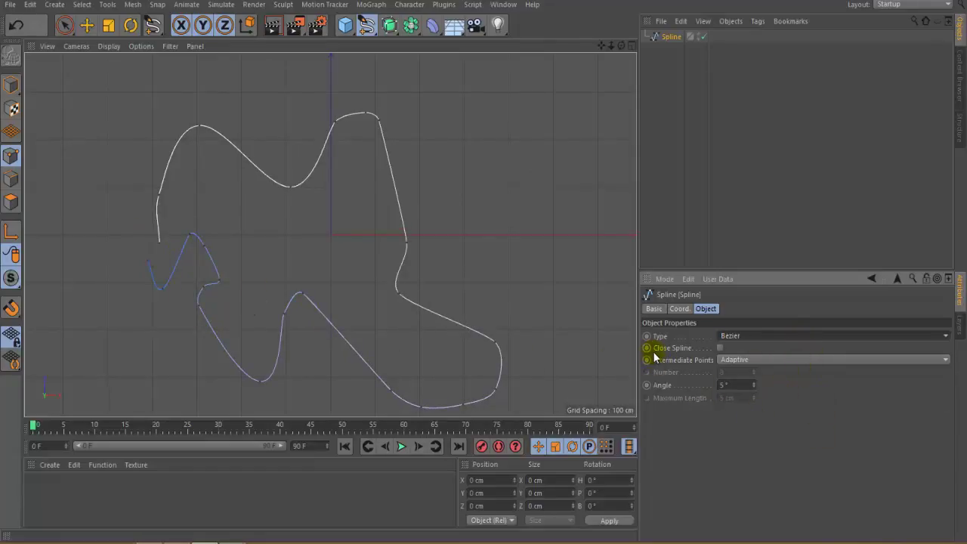
left_click(721, 349)
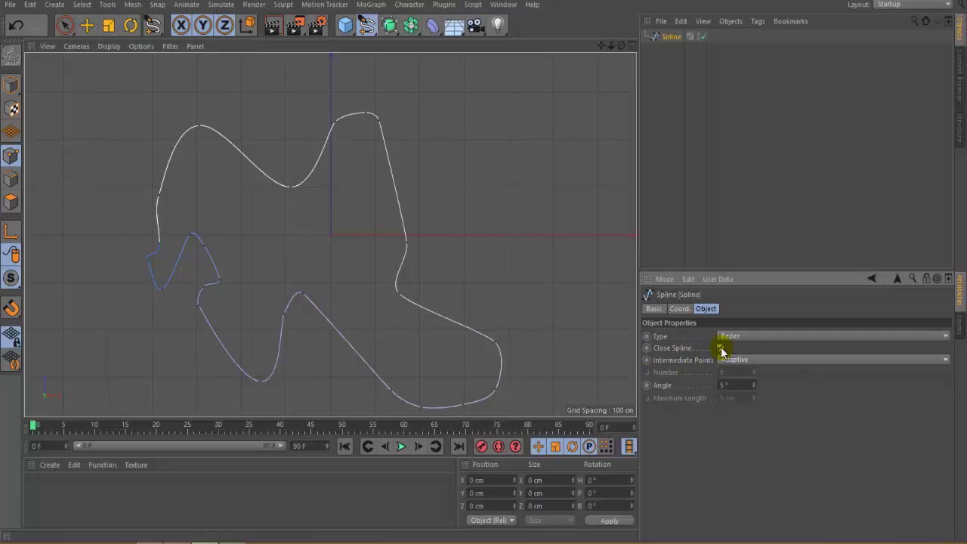
left_click(720, 349)
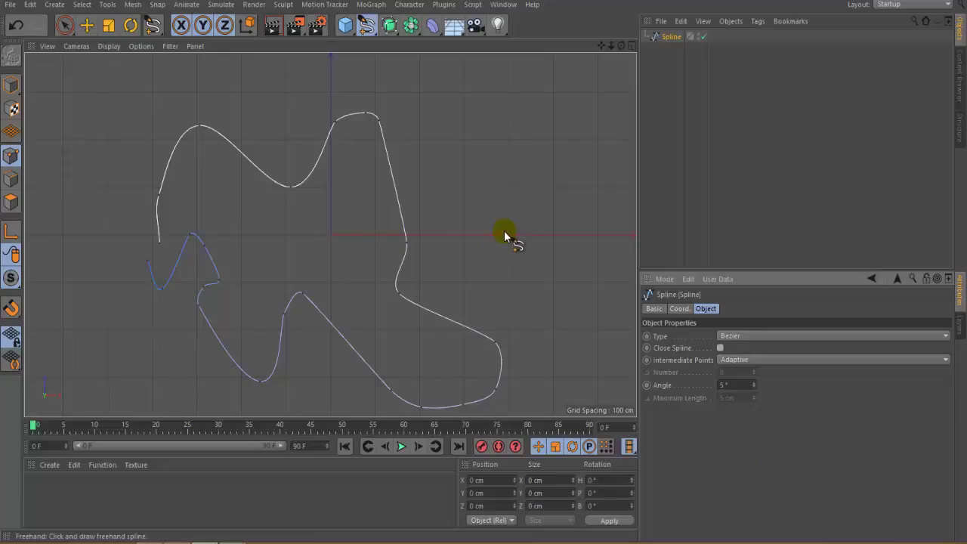
Step: Move the spline's upper-left peak point up to about Y 267 cm and lengthen its tangent handles to widen the curve
left_click(22, 154)
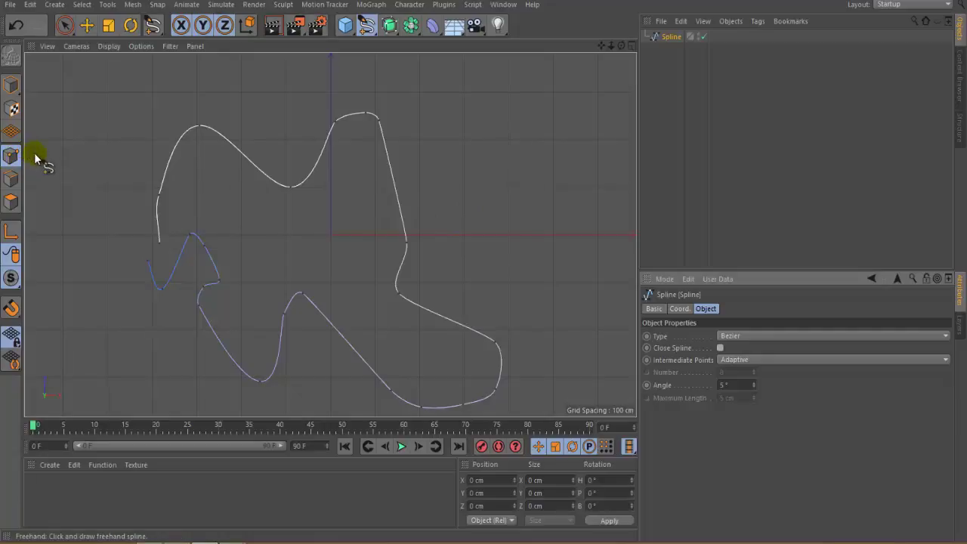
left_click(87, 27)
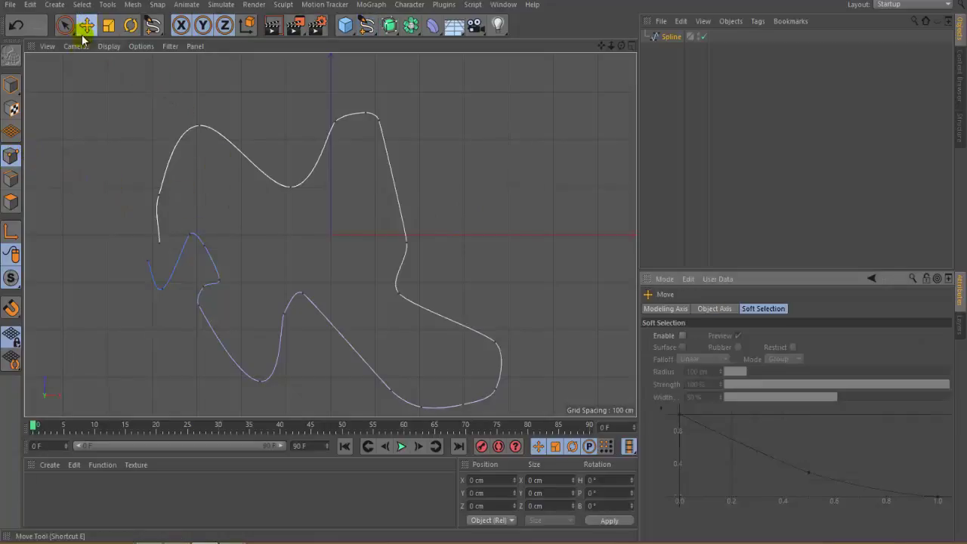
left_click(199, 128)
left_click_drag(201, 69, 217, 49)
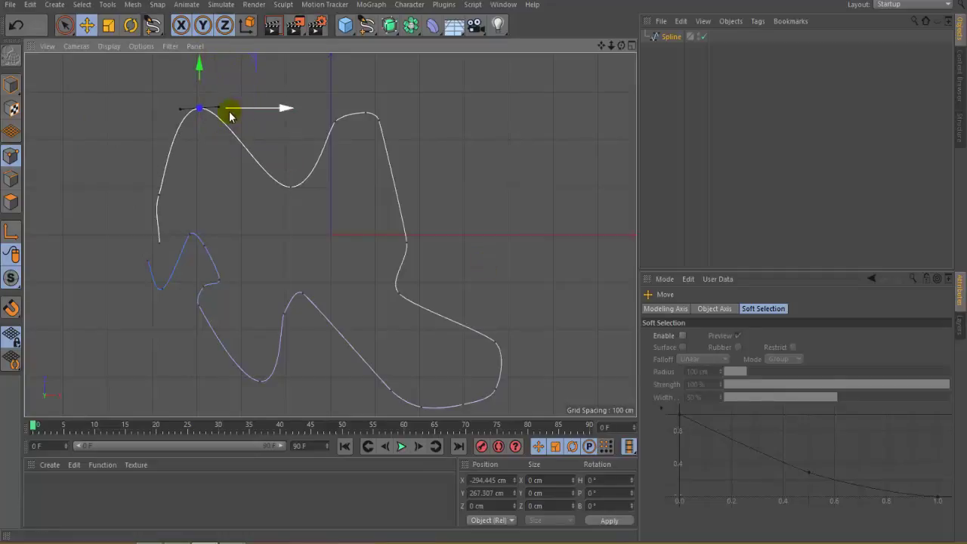
left_click_drag(223, 108, 257, 100)
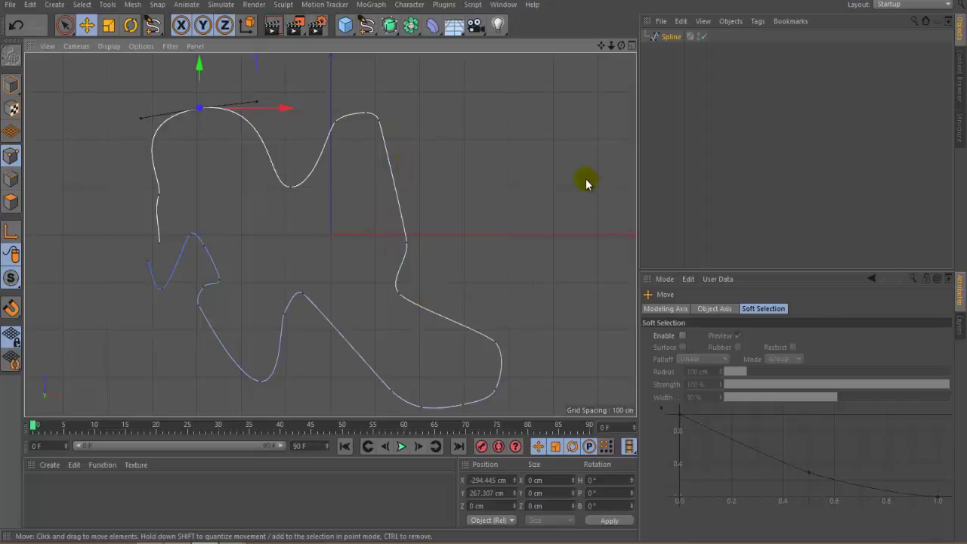
Step: Add three points along the spline's existing segments and shift the last one to about X -182 cm
left_click(394, 183)
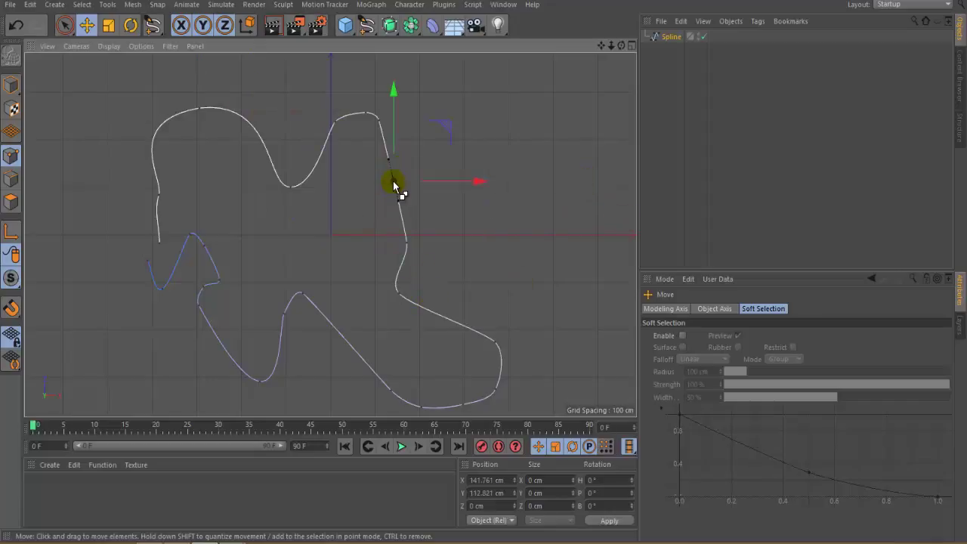
left_click(449, 319)
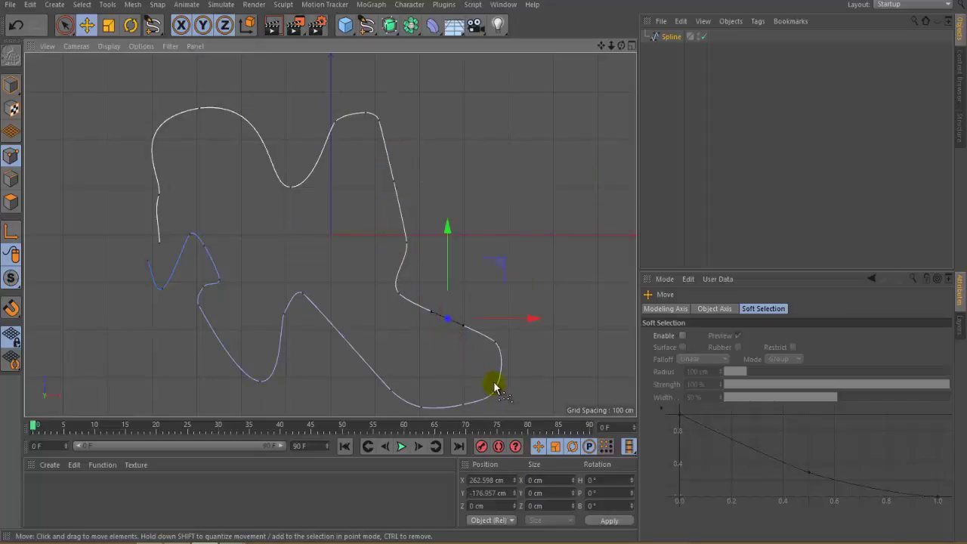
left_click(254, 130)
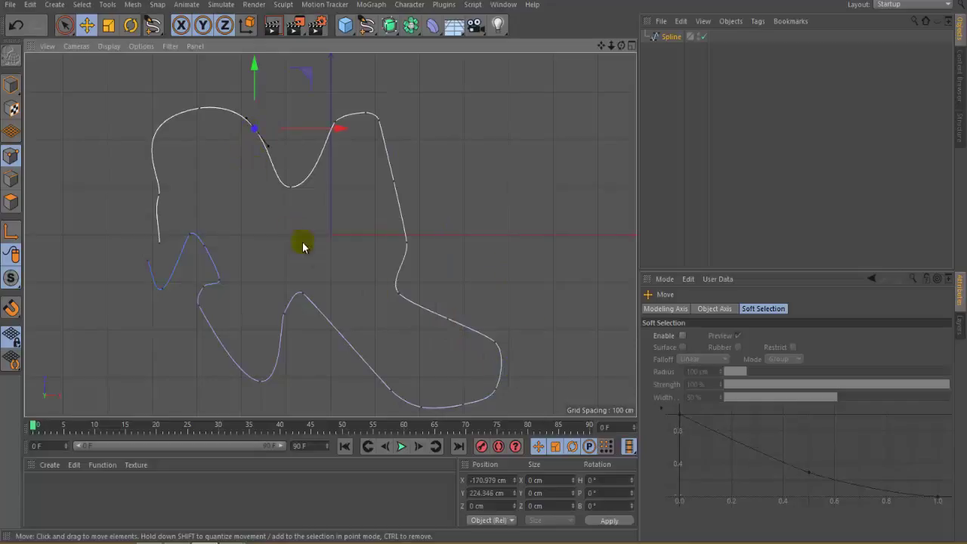
mouse_move(337, 130)
left_mouse_down()
mouse_move(306, 130)
mouse_move(346, 130)
mouse_move(327, 135)
mouse_move(336, 135)
left_mouse_up()
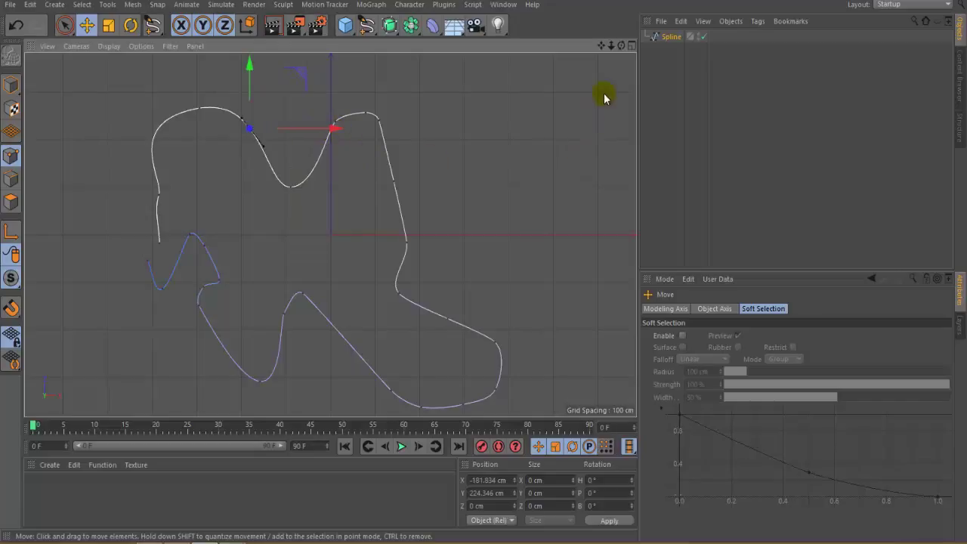
Step: Delete the edited freehand spline from the scene
left_click(671, 37)
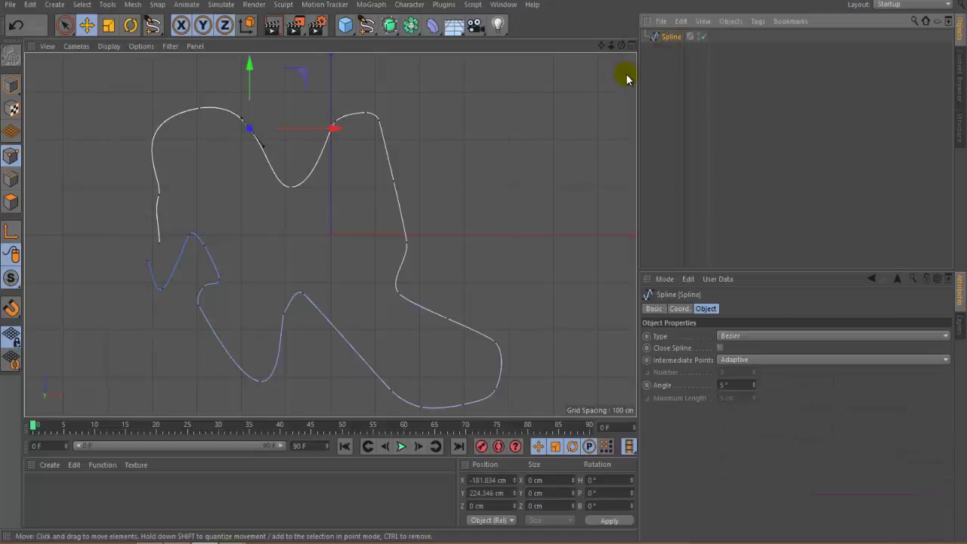
key("Delete")
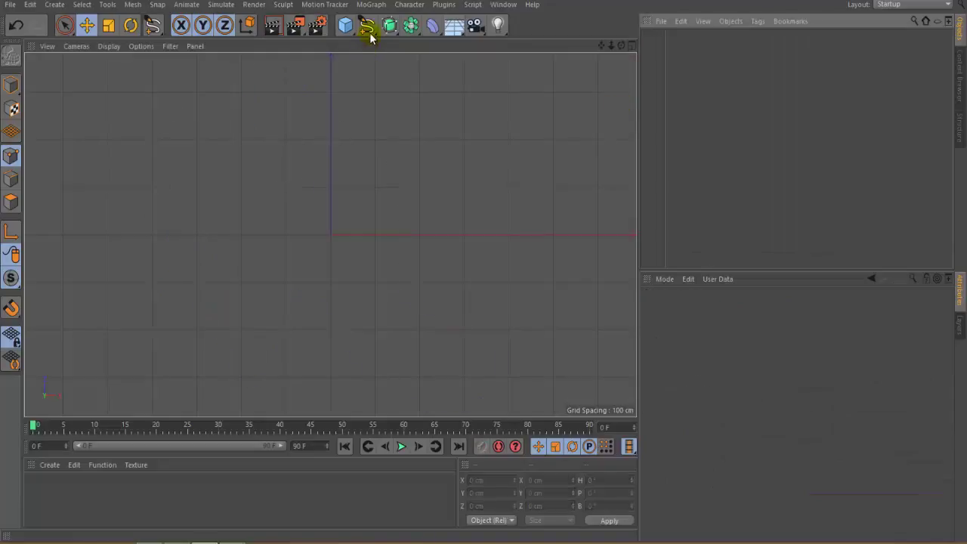
Step: Draw an open eight-point Bezier spline about 1010 cm wide, with two upper humps and a lower run back toward its start
left_click(367, 28)
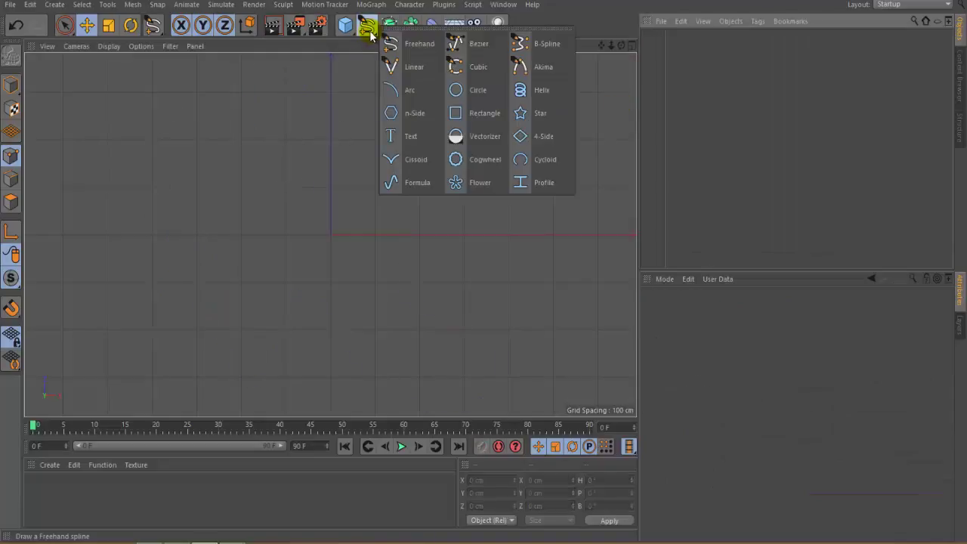
left_click(481, 45)
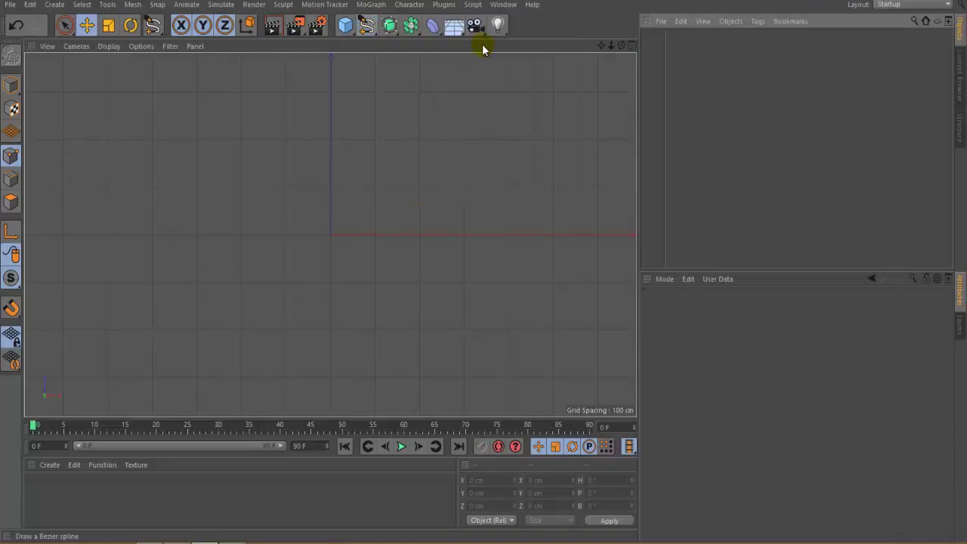
left_click(142, 302)
left_click_drag(173, 158, 249, 158)
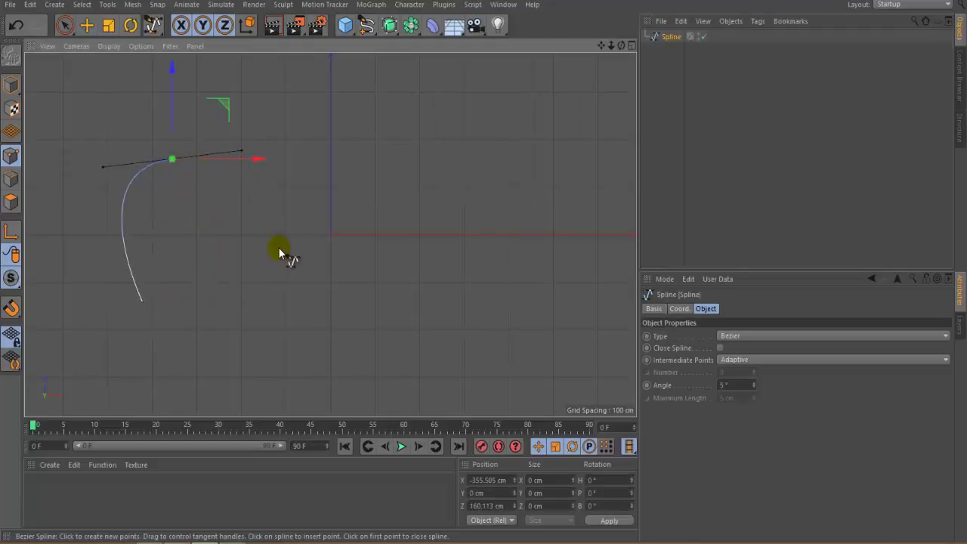
left_click_drag(278, 250, 326, 263)
left_click_drag(371, 134, 411, 118)
left_click_drag(529, 178, 552, 230)
left_click_drag(503, 324, 454, 346)
left_click_drag(313, 362, 302, 371)
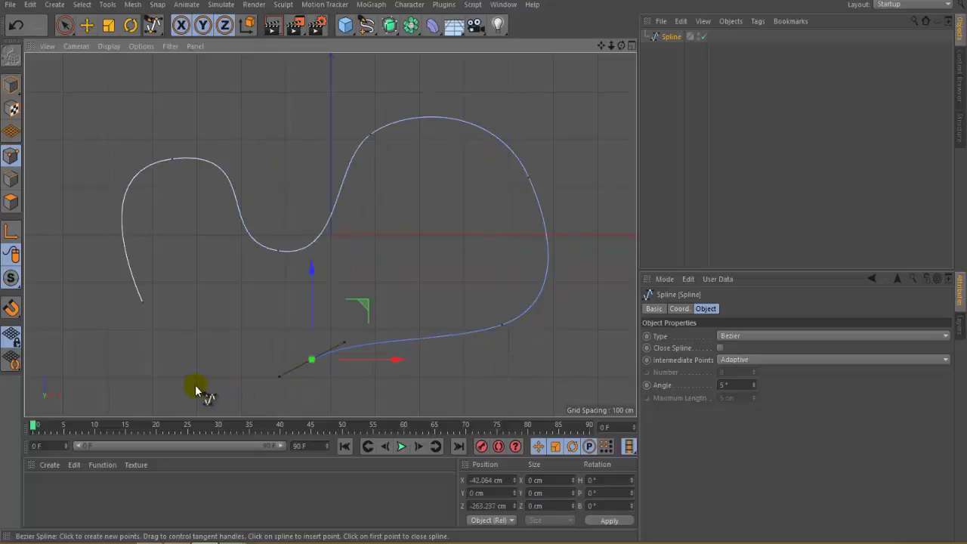
left_click_drag(189, 385, 164, 364)
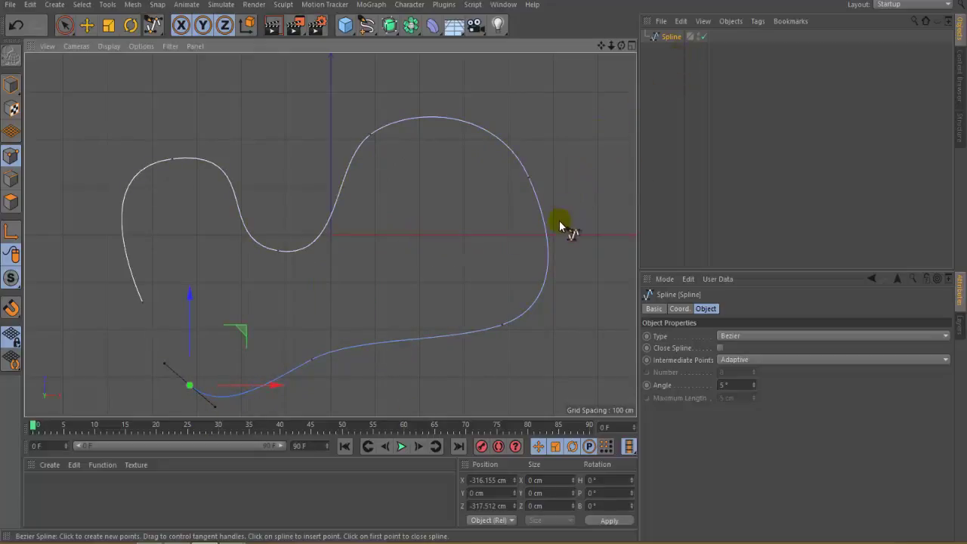
Step: Move the Bezier spline's upper-left peak point up to about Z 190 cm in Point mode
key("e")
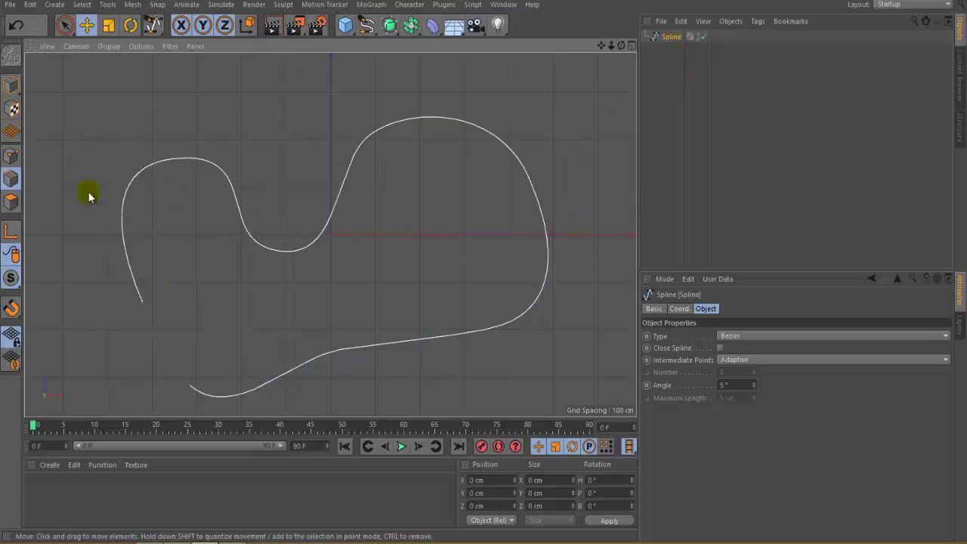
left_click(12, 157)
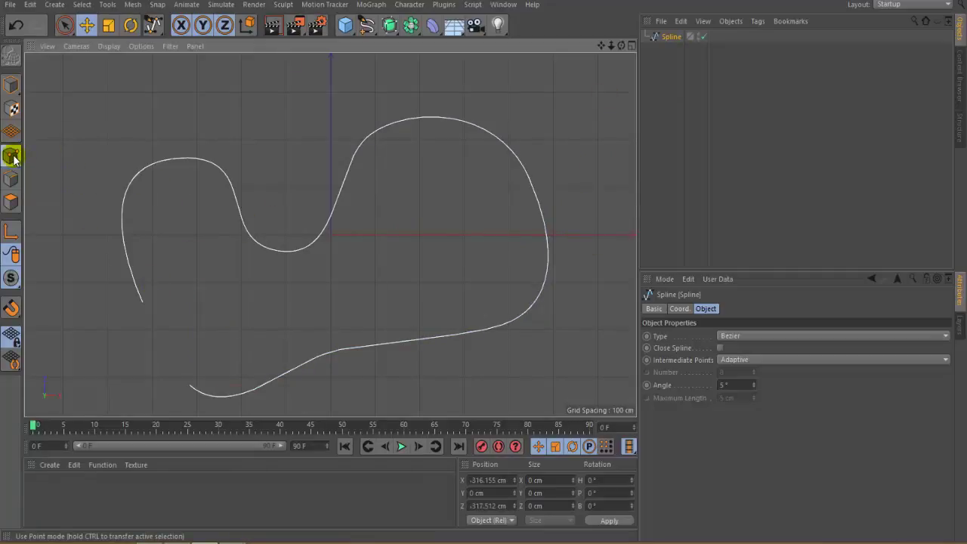
left_click(172, 162)
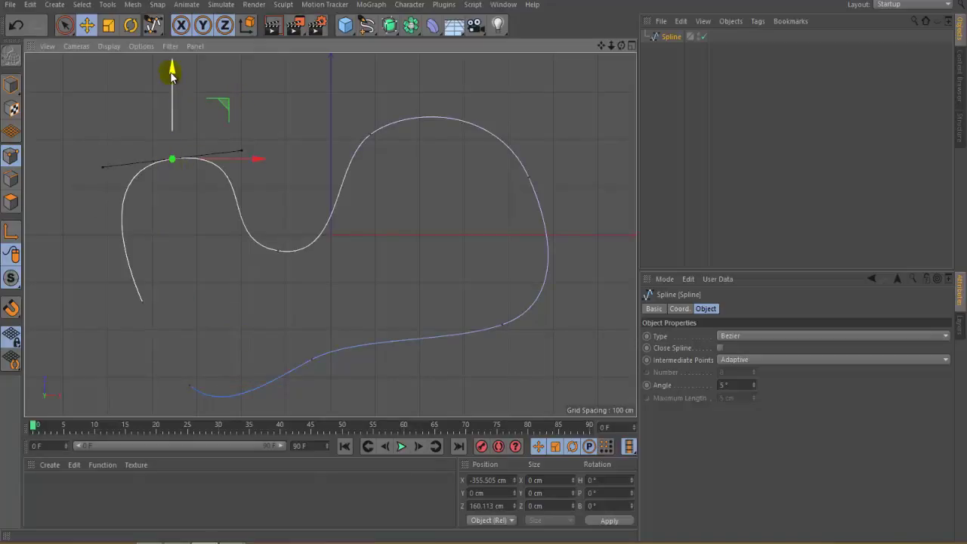
left_click_drag(173, 72, 174, 51)
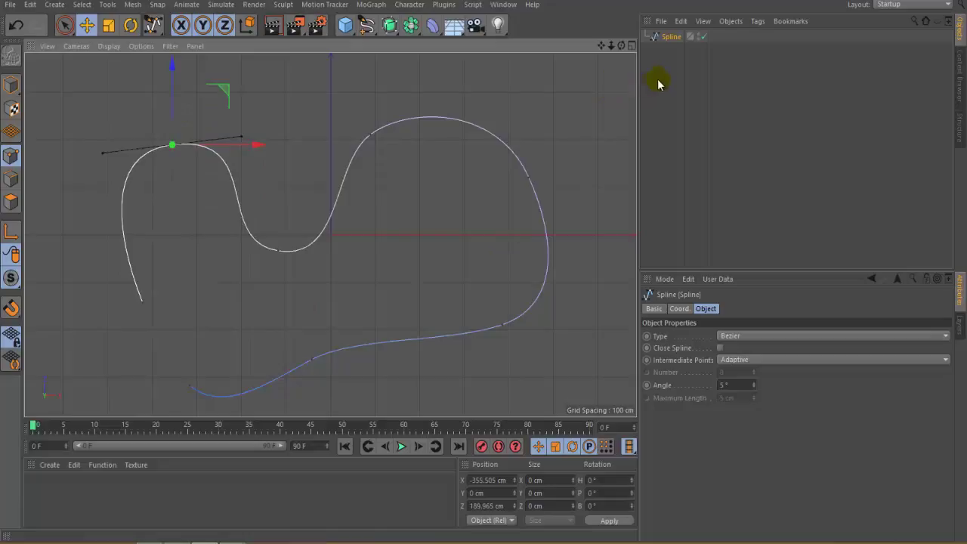
Step: Delete the whole Bezier spline from the scene in Model mode
left_click(660, 112)
left_click(667, 37)
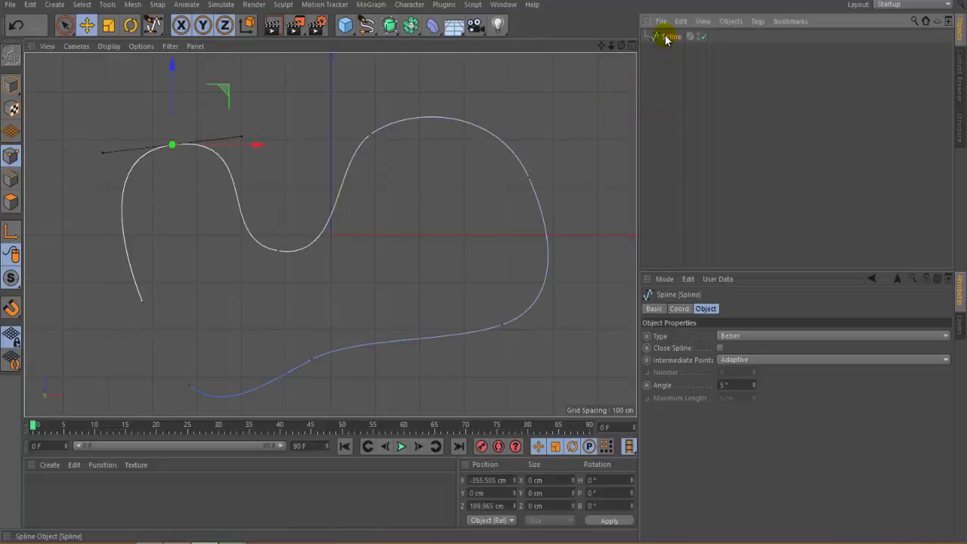
left_click(12, 86)
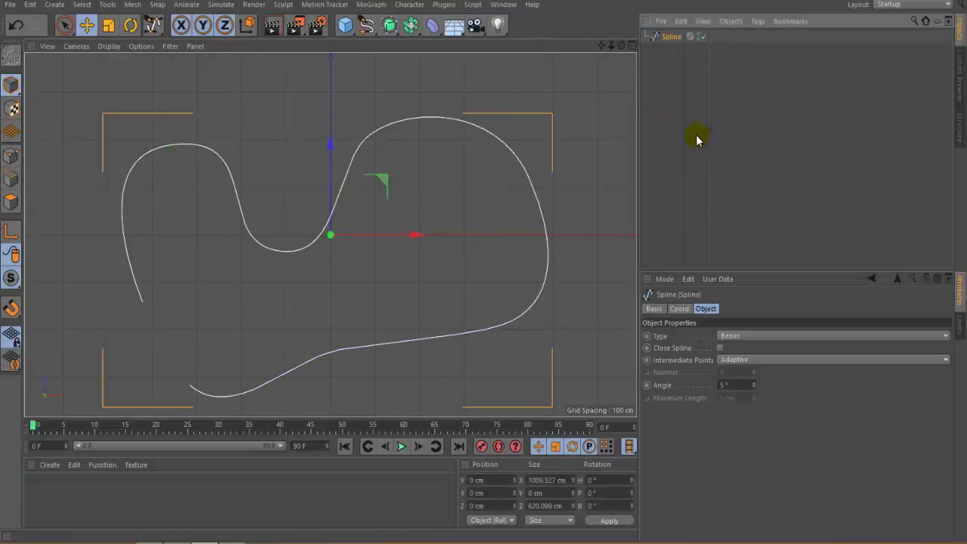
key("Delete")
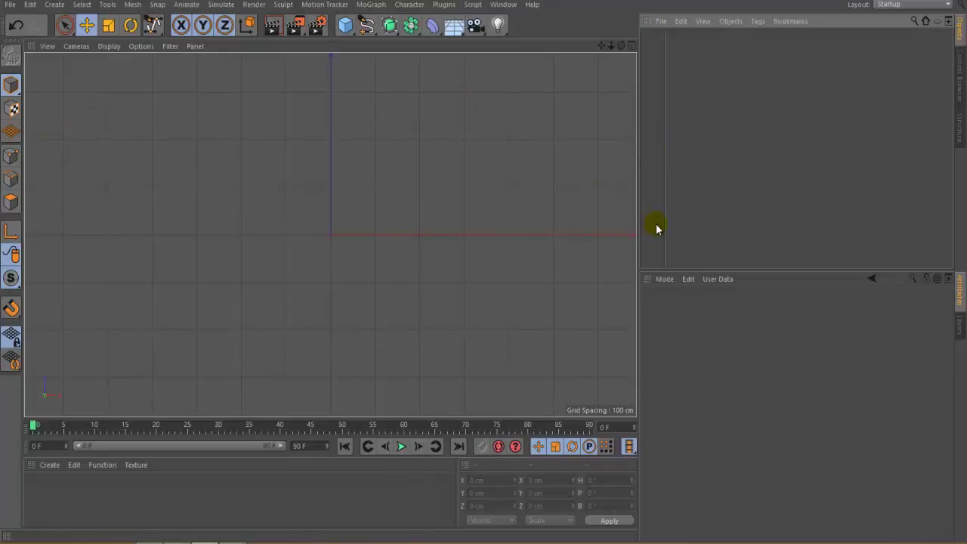
Step: Draw an open nine-point B-Spline, about 1030 by 583 cm, with two upper humps and a lower sweep back toward its start
left_click_drag(369, 29, 544, 38)
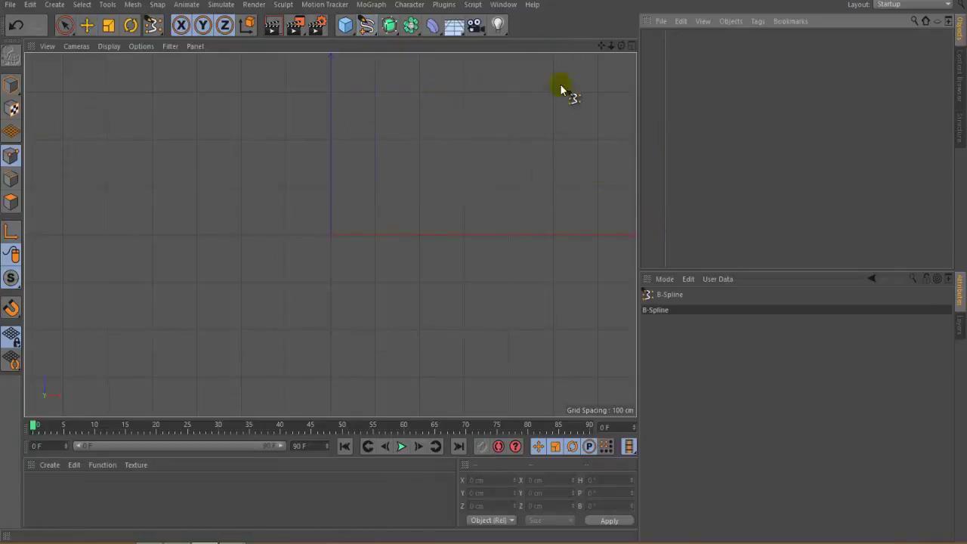
left_click(115, 333)
left_click(148, 144)
mouse_move(152, 143)
left_mouse_down()
mouse_move(184, 125)
mouse_move(156, 130)
left_mouse_up()
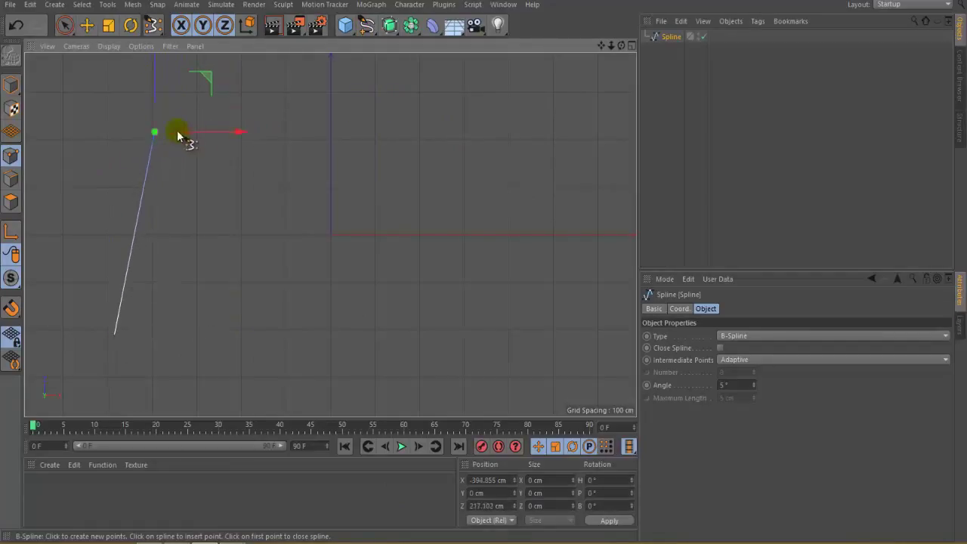
left_click(300, 133)
left_click_drag(289, 293, 330, 307)
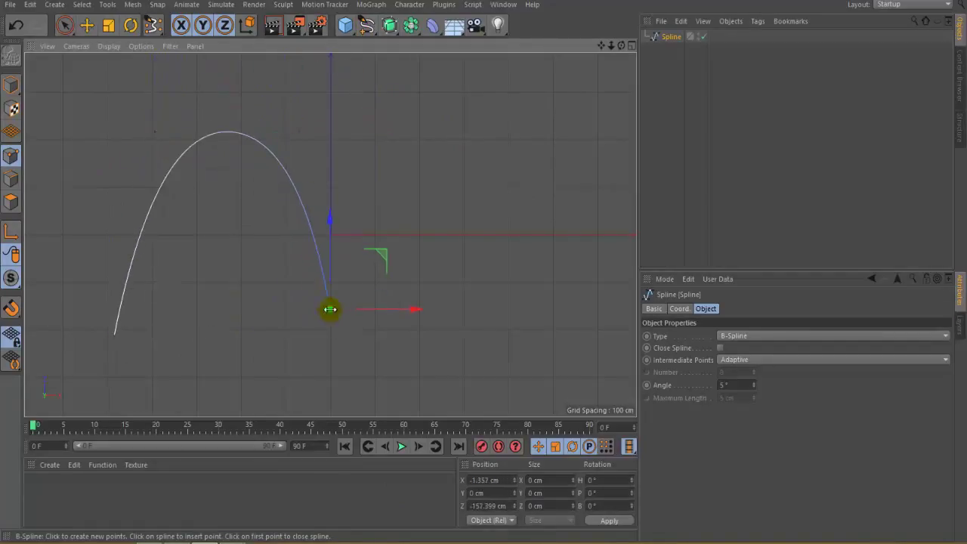
left_click(461, 125)
left_click_drag(533, 144, 574, 195)
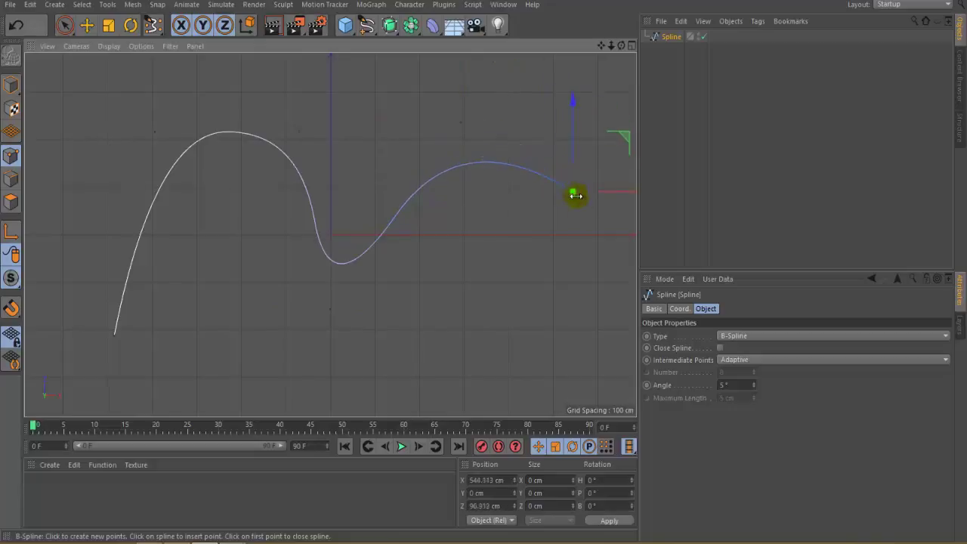
left_click_drag(593, 343, 557, 372)
left_click_drag(405, 412, 343, 400)
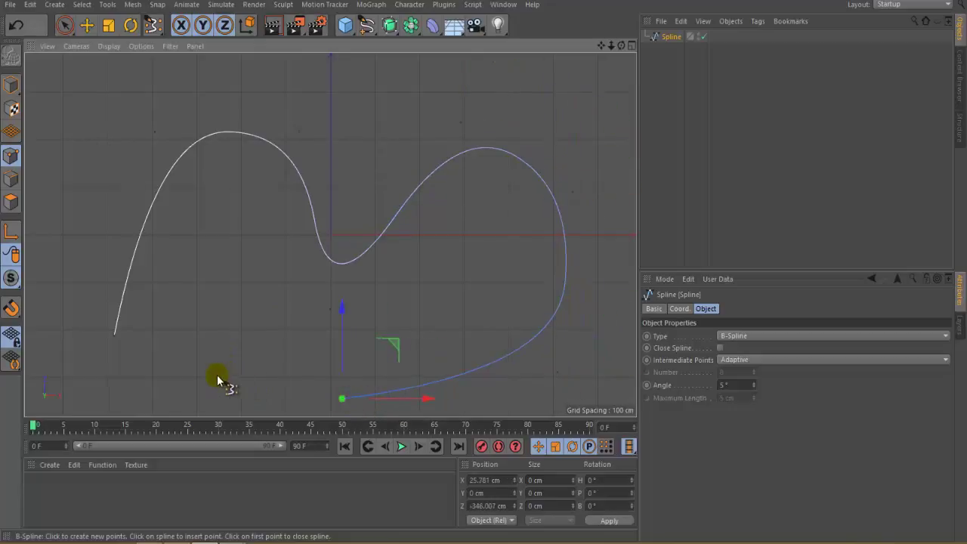
left_click_drag(217, 375, 196, 368)
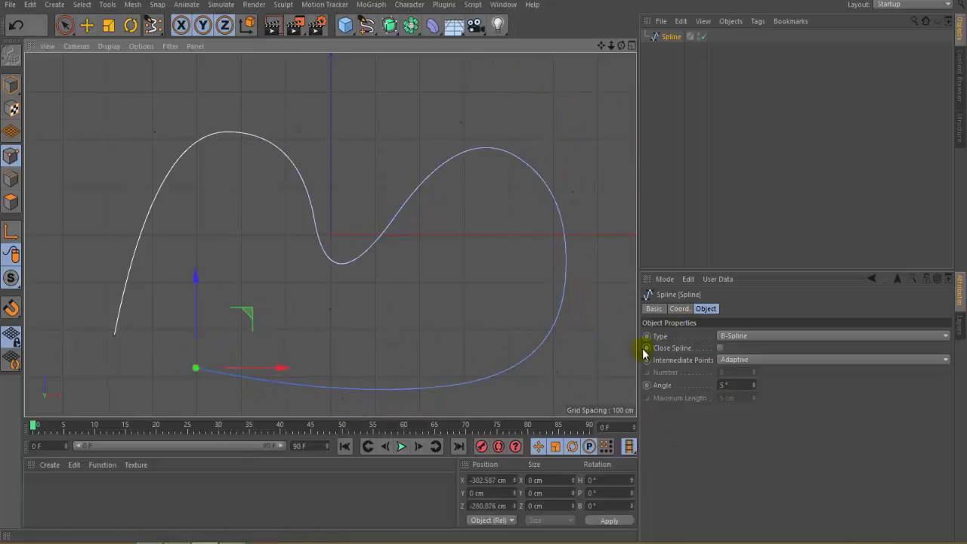
Step: Turn Close Spline on and off again, and switch the spline's type to Akima and back to B-Spline
left_click(722, 349)
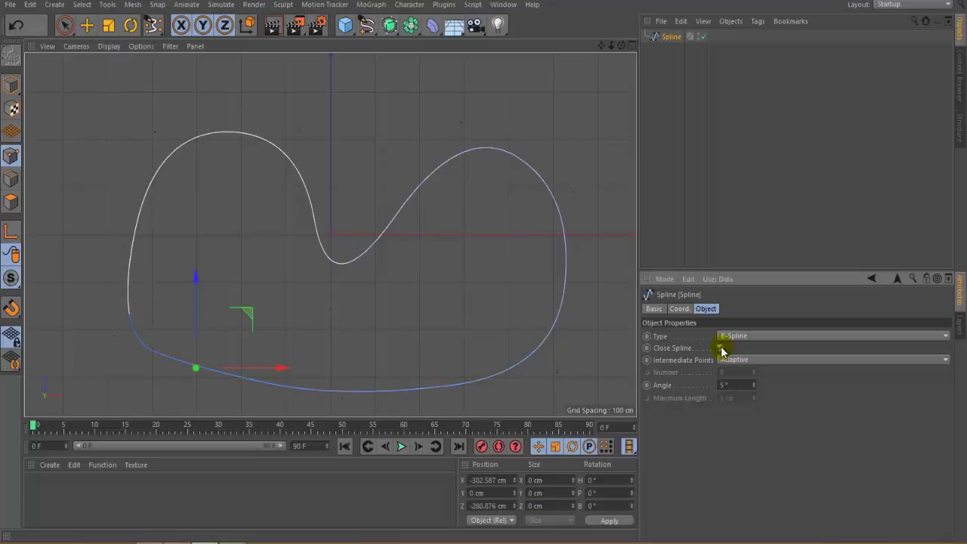
left_click(721, 348)
left_click(730, 335)
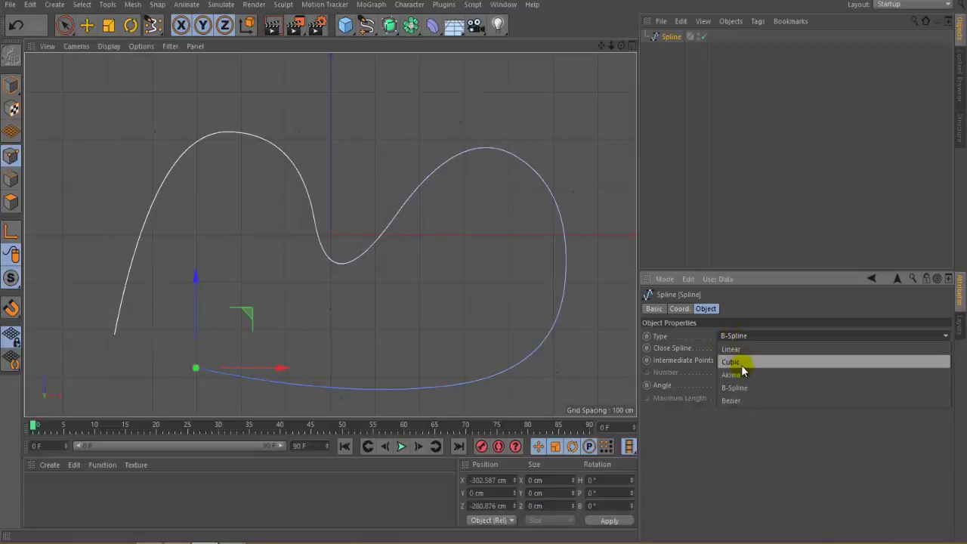
left_click(741, 376)
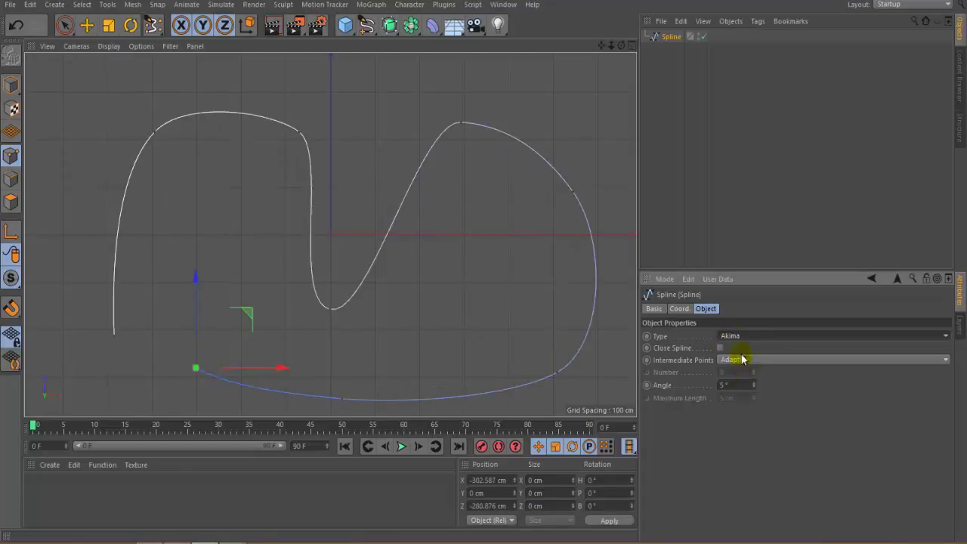
left_click(733, 337)
left_click(735, 387)
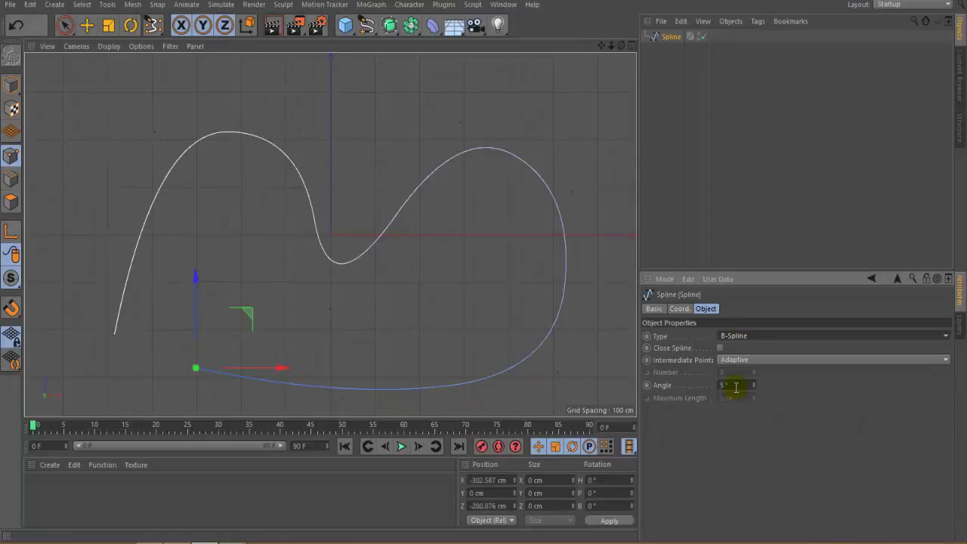
Step: Delete the finished B-Spline from the scene in Model mode
left_click(12, 86)
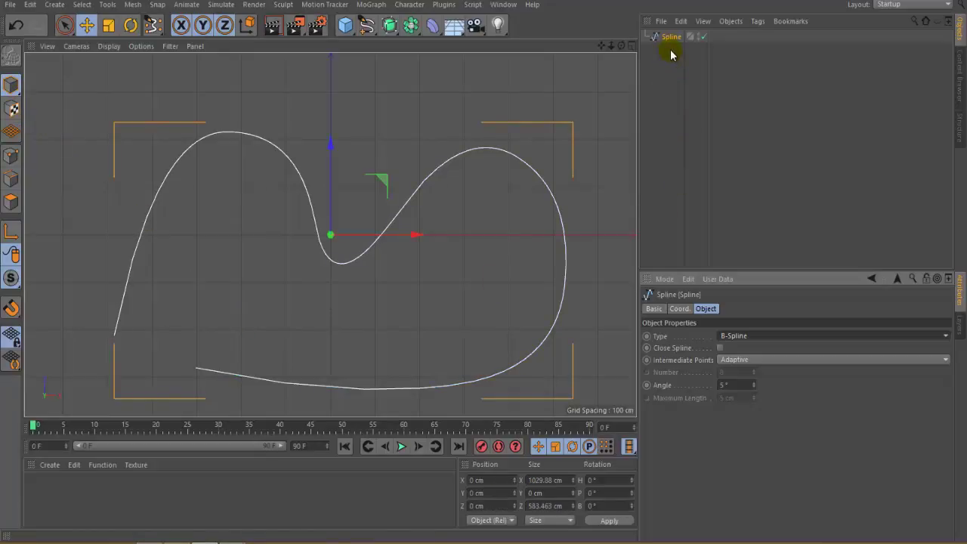
key("Delete")
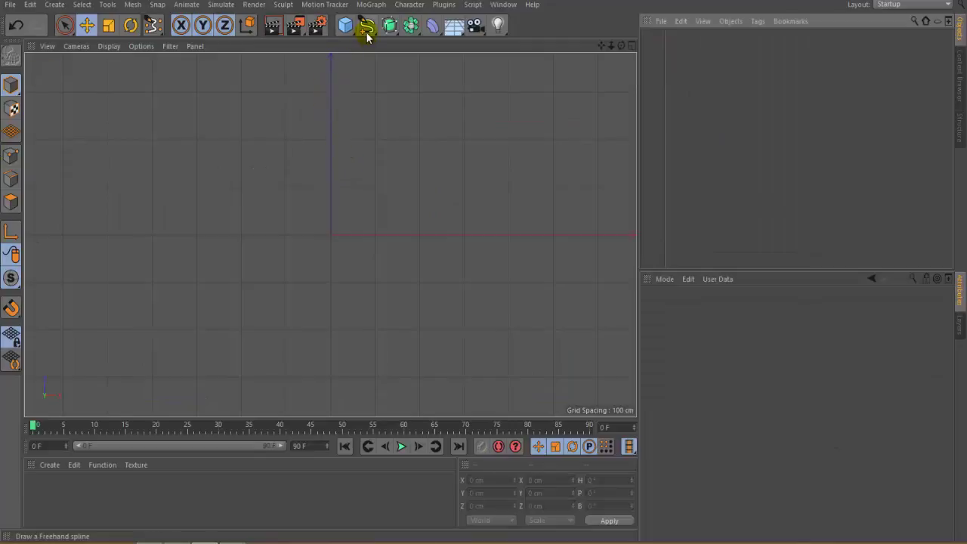
Step: Draw an open nine-point Linear spline, about 995 by 574 cm, forming a W-shaped zigzag that returns over its top
mouse_move(371, 32)
left_mouse_down()
mouse_move(391, 67)
mouse_move(539, 67)
mouse_move(417, 75)
left_mouse_up()
left_click(127, 136)
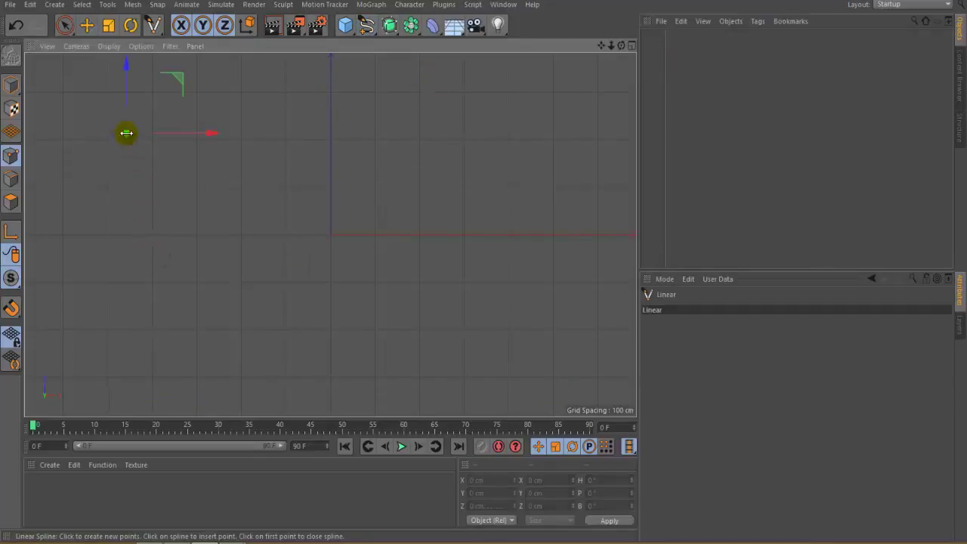
left_click(231, 333)
left_click(340, 121)
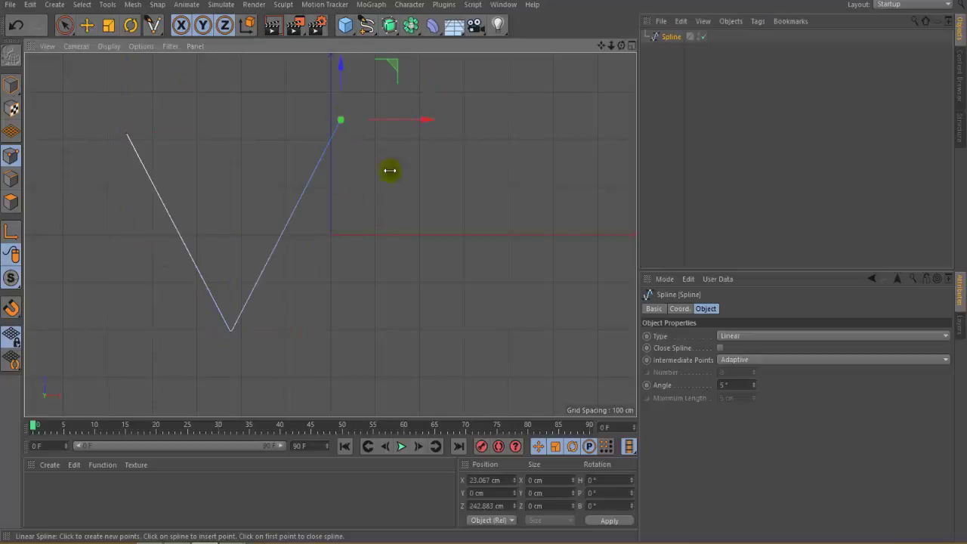
left_click(476, 276)
left_click_drag(476, 277, 437, 308)
left_click(569, 124)
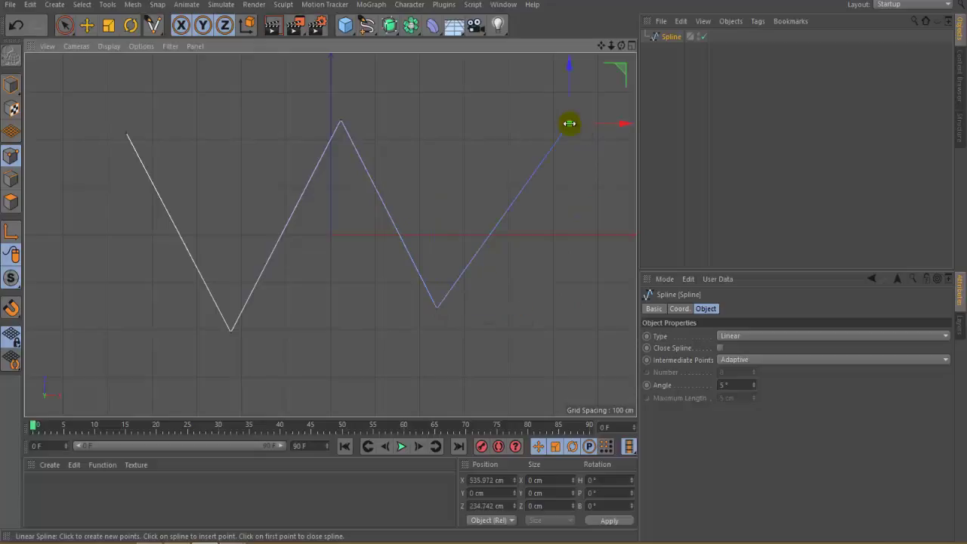
left_click(336, 59)
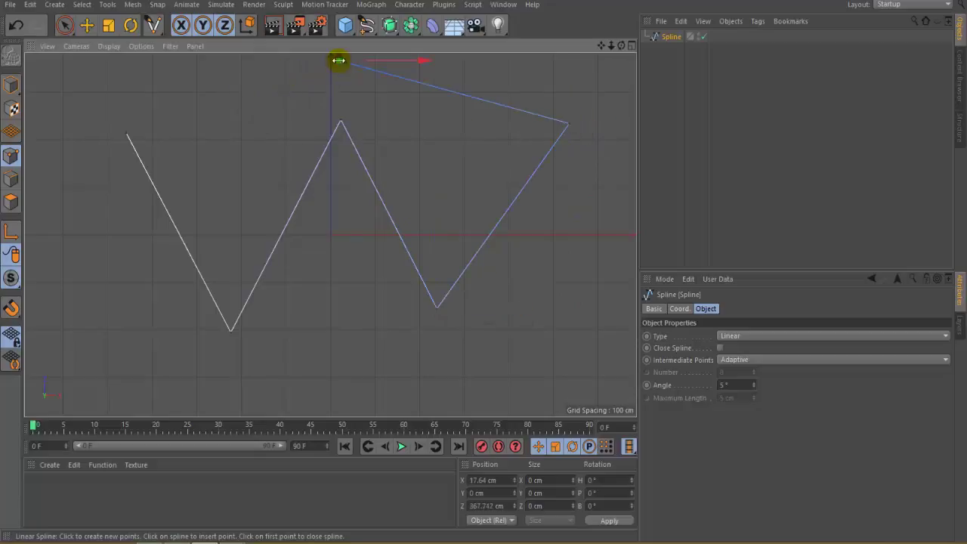
left_click(166, 98)
left_click(181, 146)
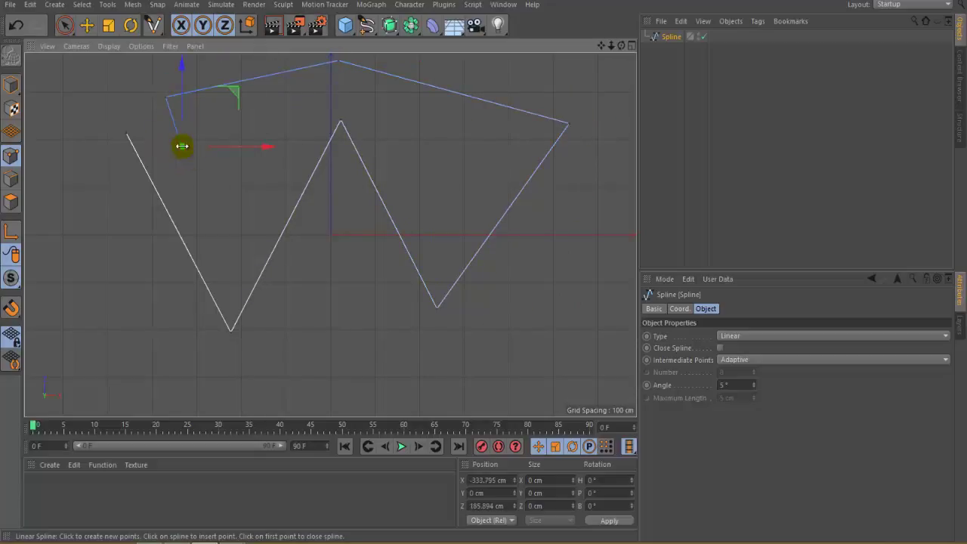
left_click(228, 206)
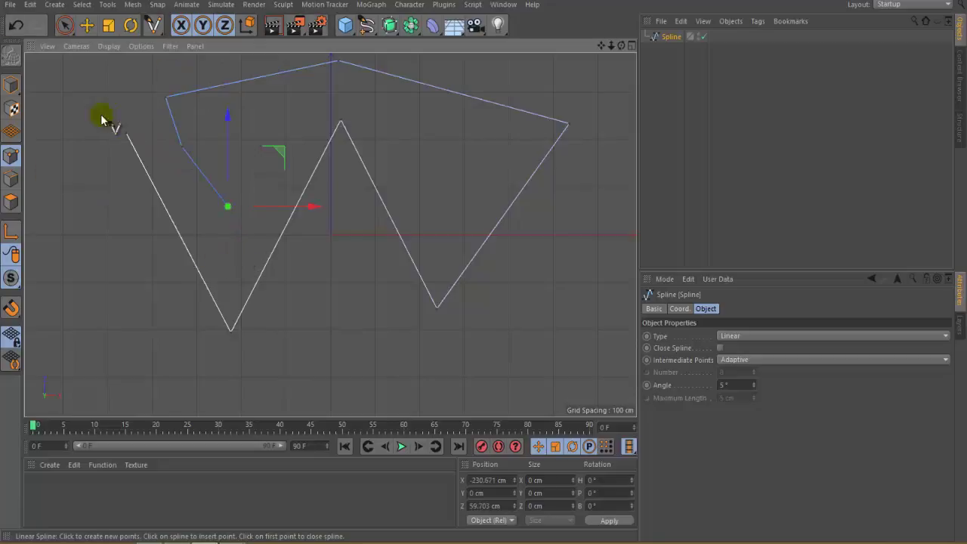
Step: Delete the zigzag Linear spline from the scene in Model mode
left_click(12, 85)
left_click(671, 36)
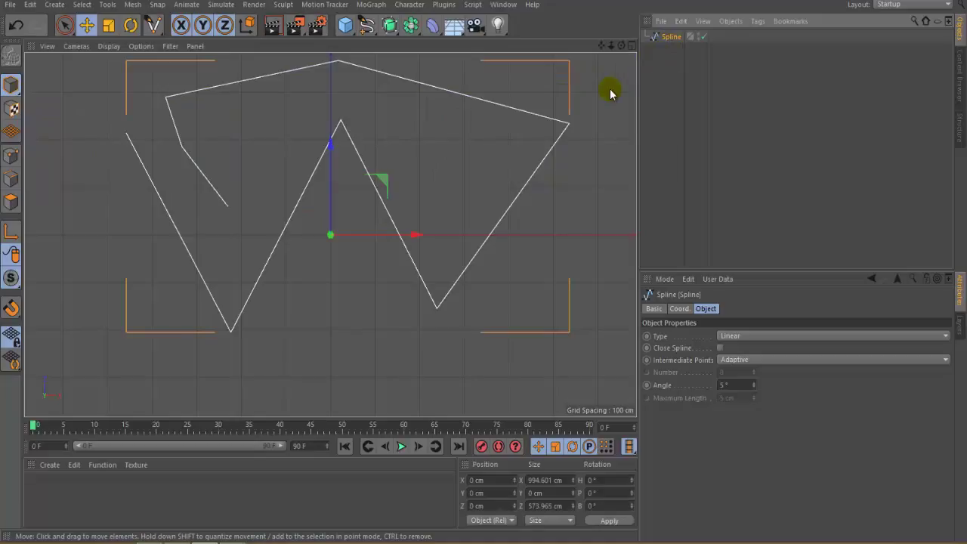
key("Delete")
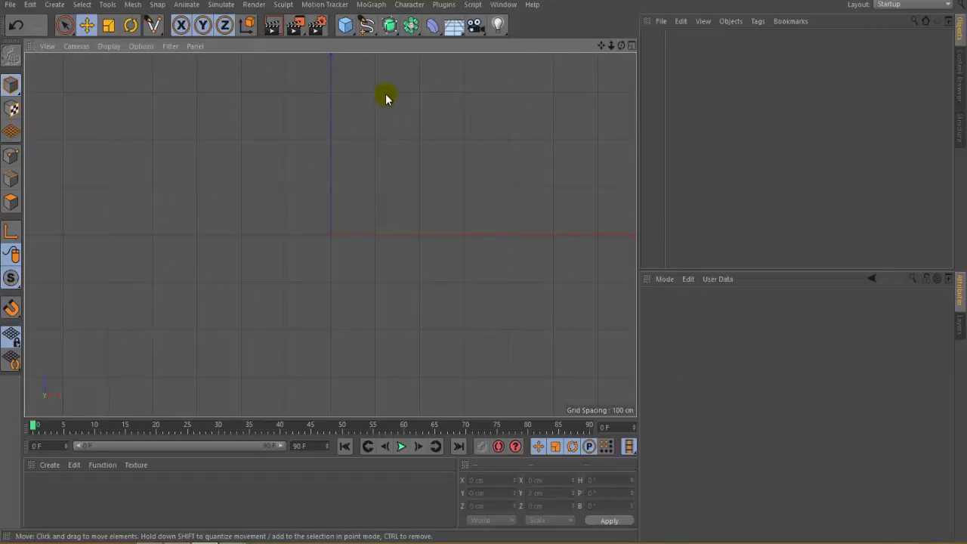
Step: Draw an open seven-point Cubic spline that curves down around the left, rises to a hump and loops back underneath
left_click(368, 26)
left_click(483, 67)
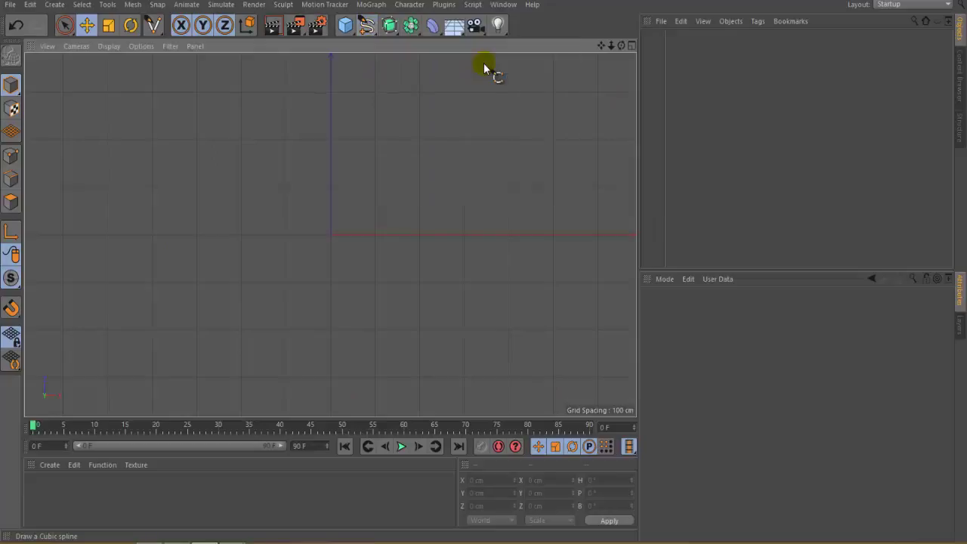
left_click(374, 100)
left_click_drag(216, 216, 201, 144)
left_click(173, 276)
left_click_drag(186, 308, 222, 317)
left_click_drag(330, 339, 357, 293)
left_click(463, 212)
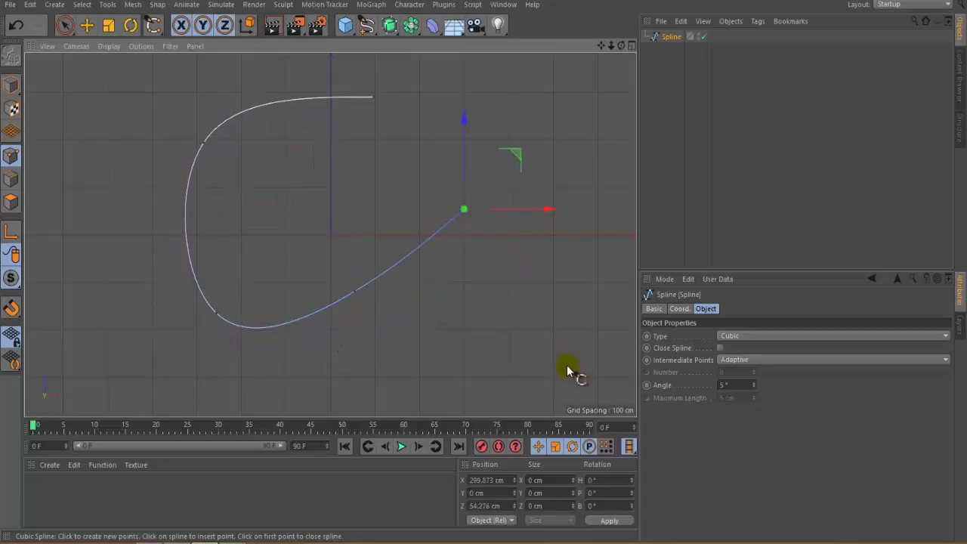
left_click_drag(545, 406, 539, 384)
left_click_drag(381, 408, 263, 392)
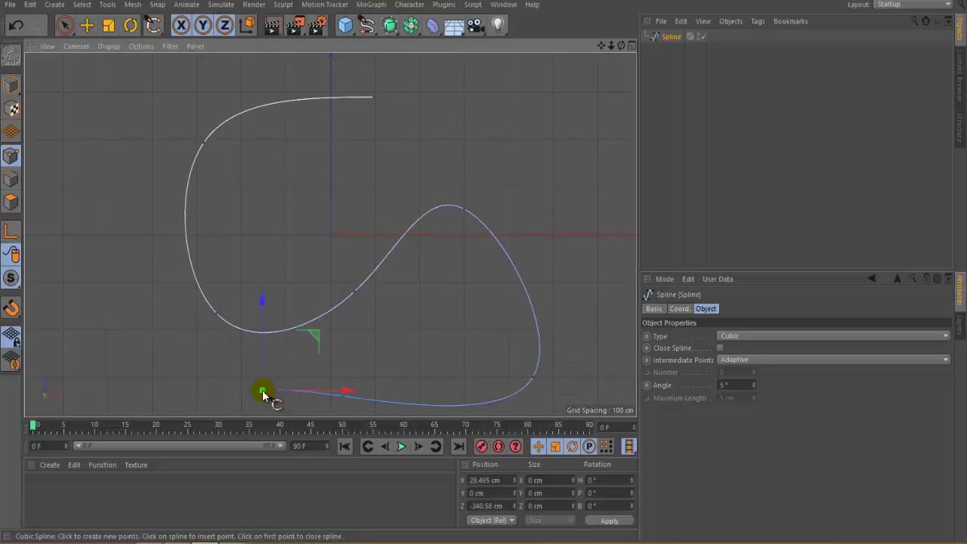
Step: Delete the finished Cubic spline from the scene in Model mode
left_click(11, 85)
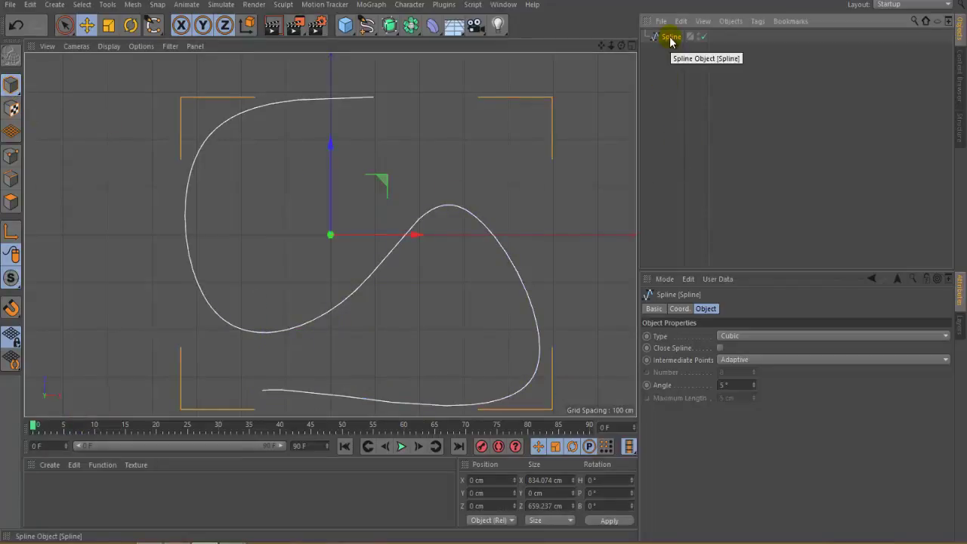
key("Delete")
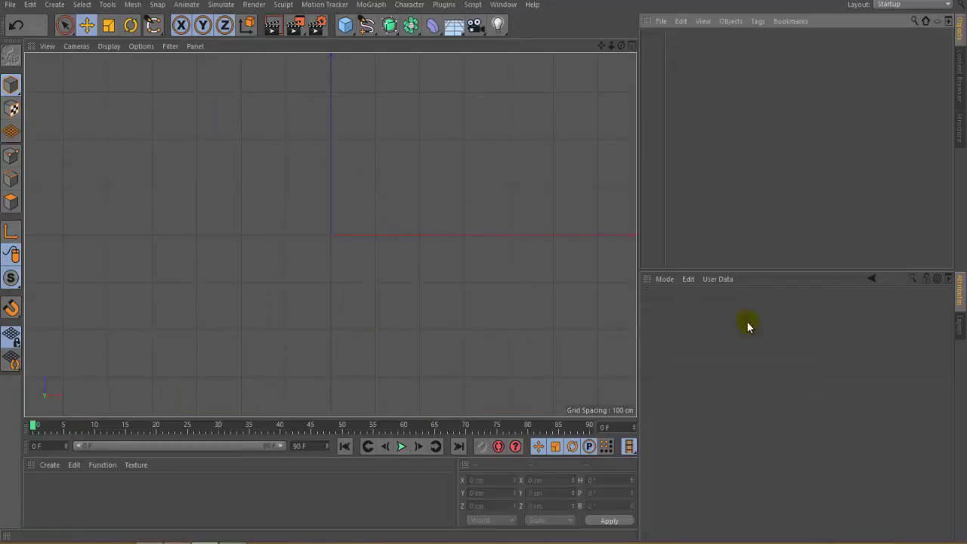
Step: Draw an open 14-point Akima spline, about 1094 by 631 cm, that waves over two peaks and returns underneath and up the left side
left_click(367, 25)
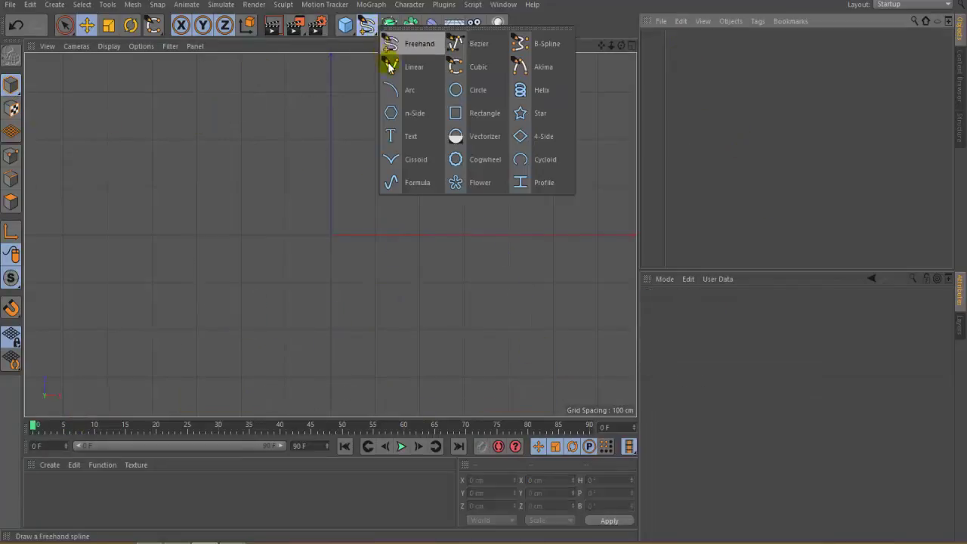
left_click(541, 71)
left_click(184, 287)
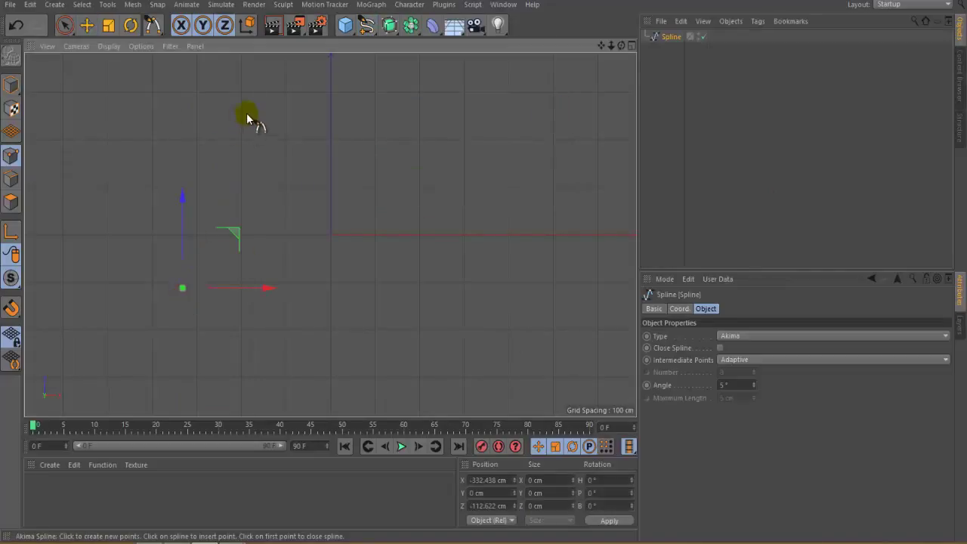
left_click(282, 122)
left_click(346, 161)
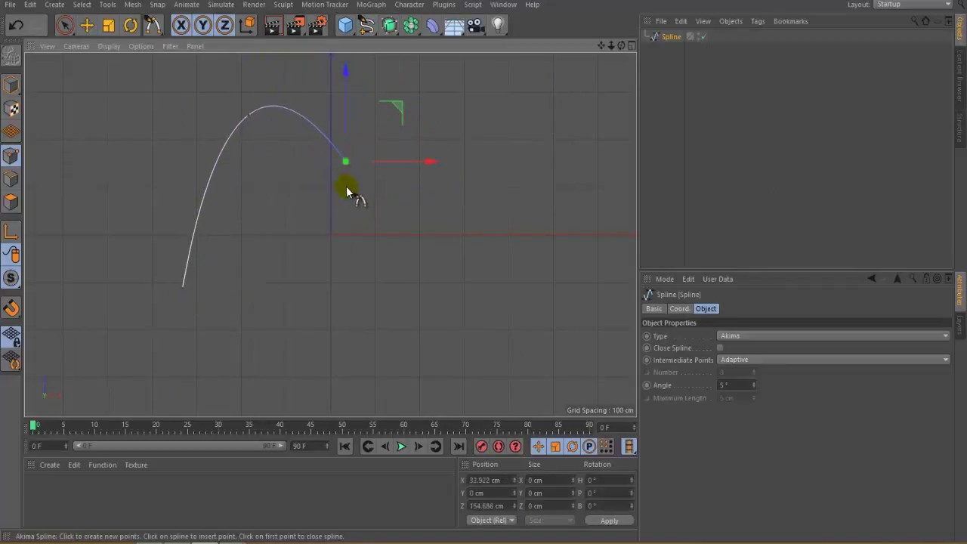
left_click(317, 304)
left_click(332, 332)
left_click_drag(460, 371, 475, 346)
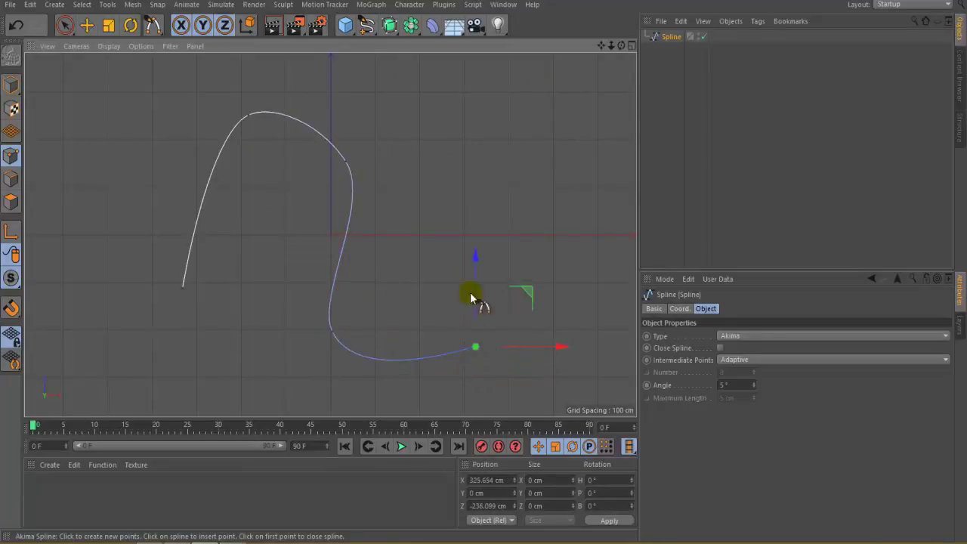
left_click(473, 187)
left_click_drag(472, 182, 520, 126)
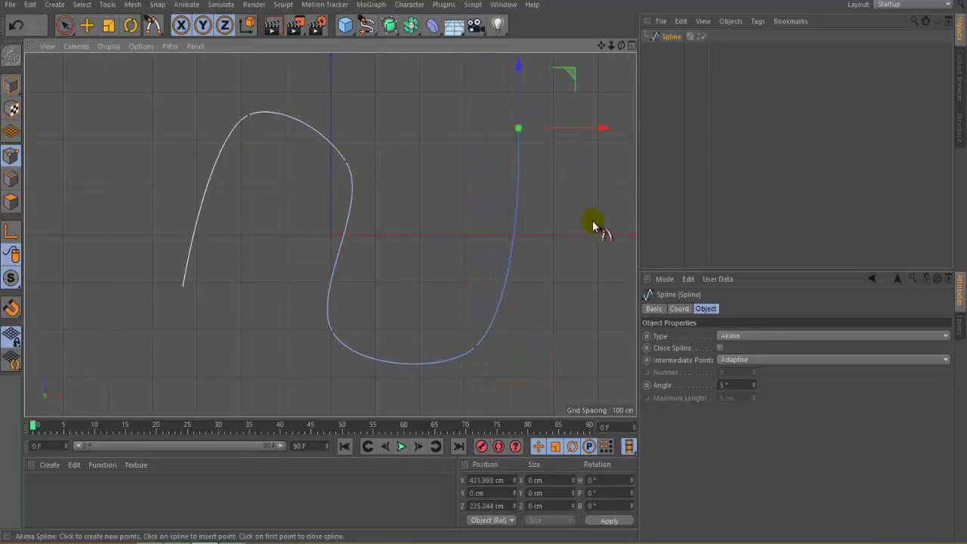
left_click(600, 295)
left_click_drag(574, 376, 435, 399)
left_click(288, 398)
left_click(175, 394)
left_click_drag(128, 354, 124, 327)
left_click(139, 201)
left_click(160, 117)
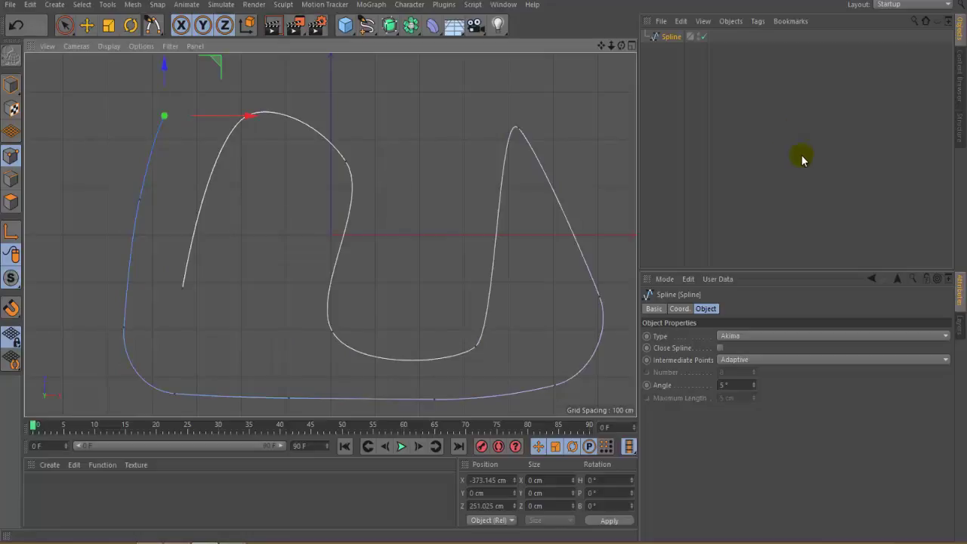
Step: Delete the Akima spline from the scene in Model mode
left_click(9, 86)
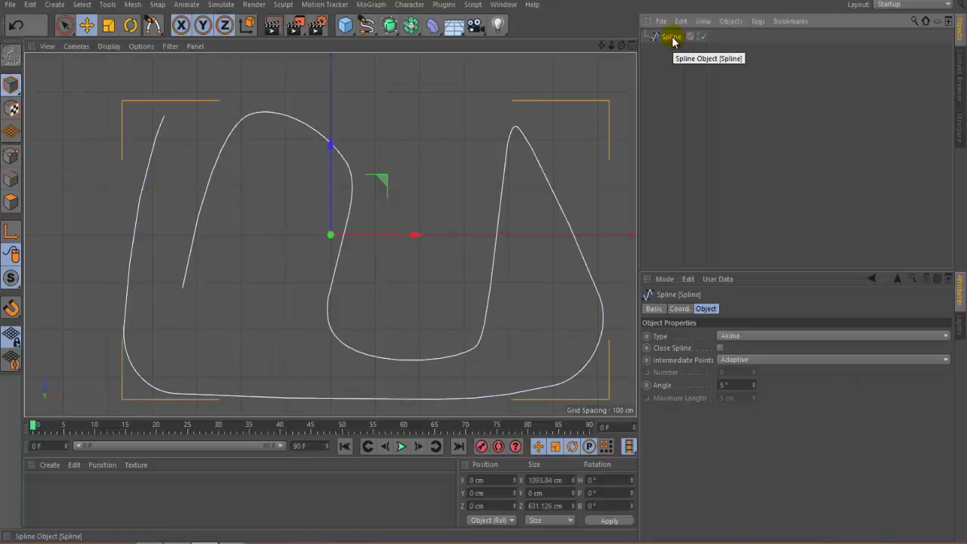
key("Delete")
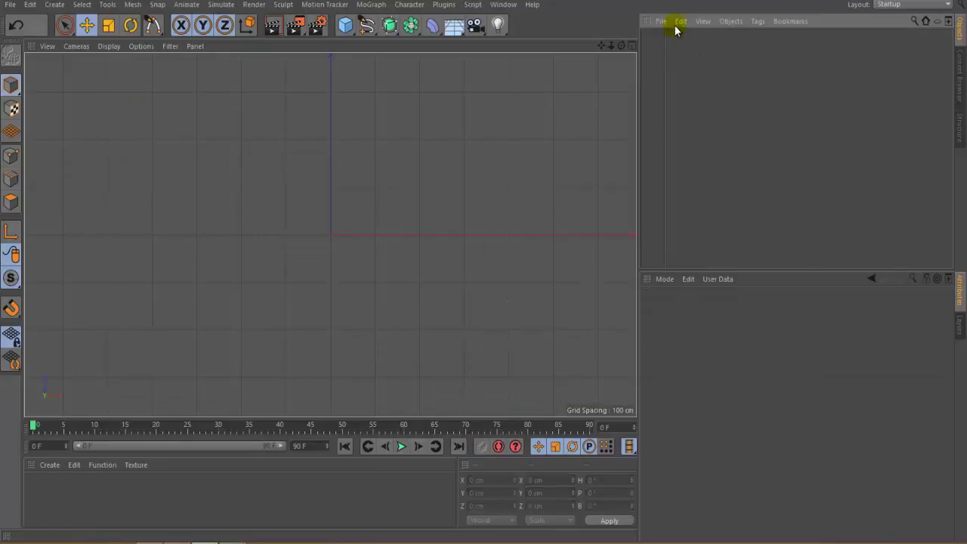
Step: Add an Arc spline primitive and set its type to Sector
left_click(367, 26)
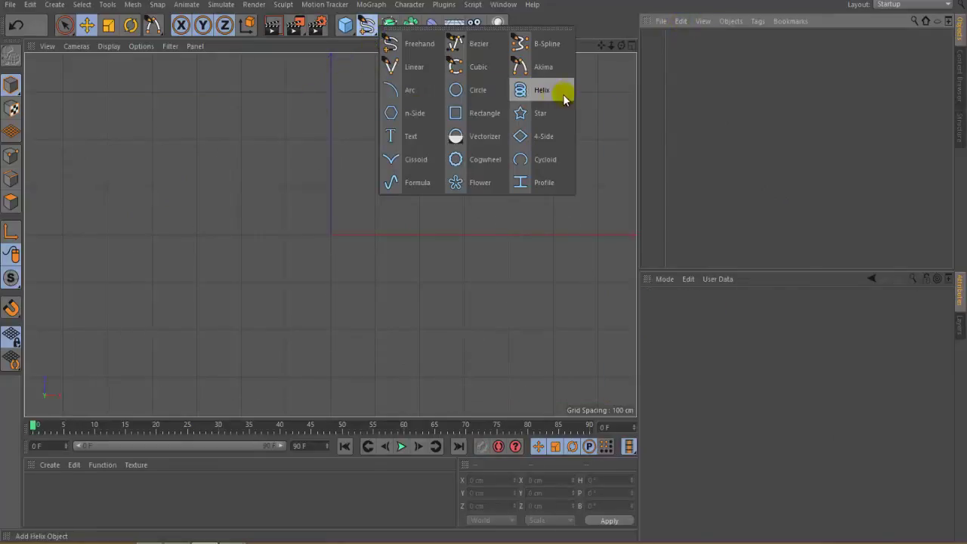
left_click(421, 92)
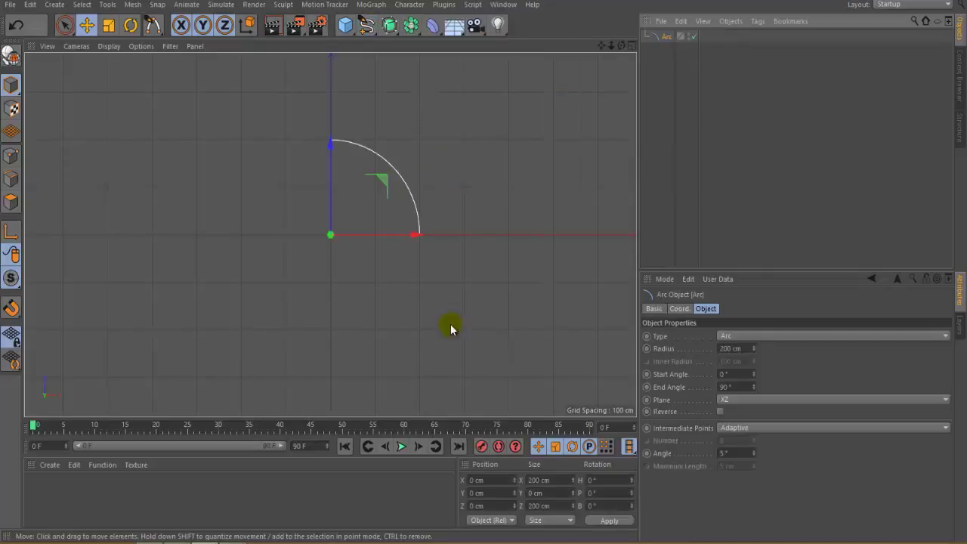
left_click(744, 337)
left_click(743, 361)
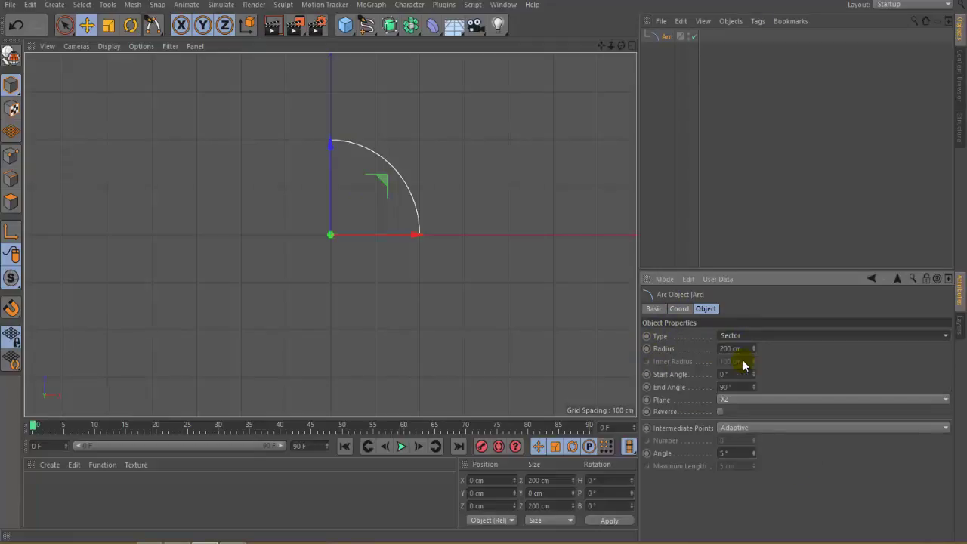
Step: Switch the arc object's type to Segment and on to Ring, with a radius of 362 cm
left_click(751, 338)
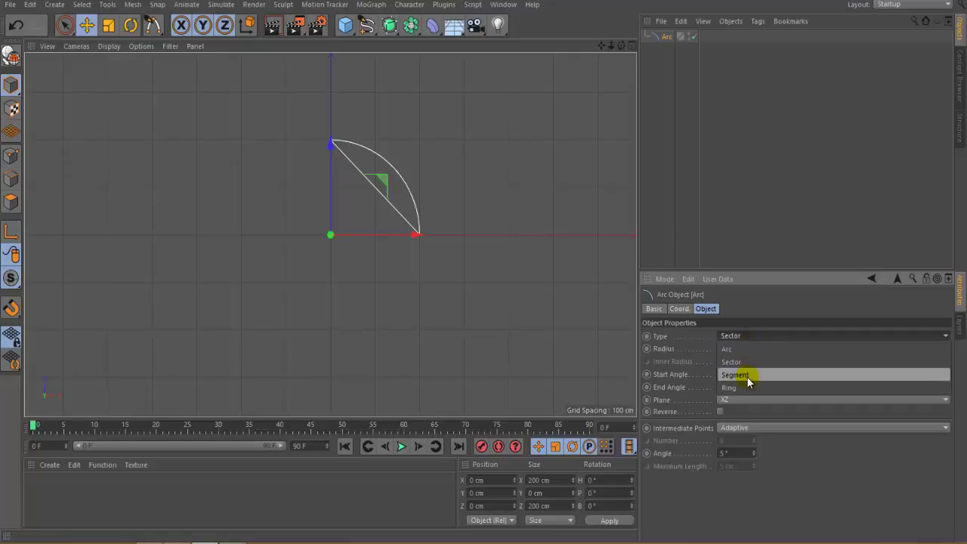
left_click(748, 376)
left_click(744, 338)
left_click(752, 347)
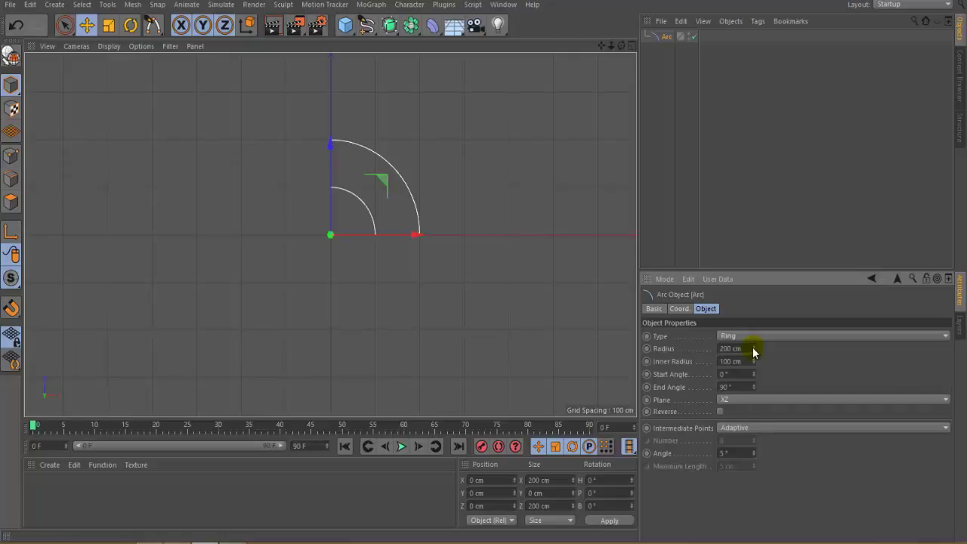
left_click_drag(753, 347, 753, 372)
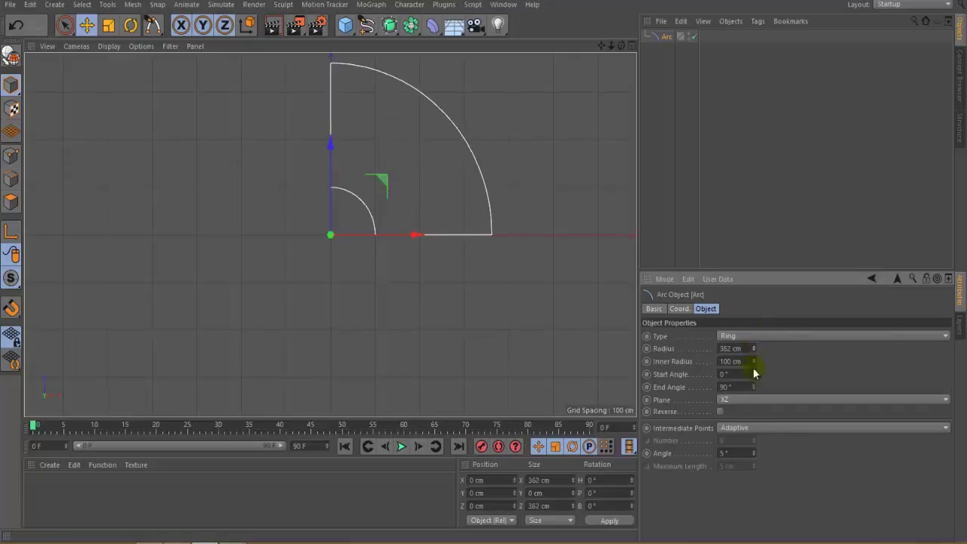
Step: Return the object's type to Arc and set its start angle to -190° and end angle to 79°
left_click(773, 337)
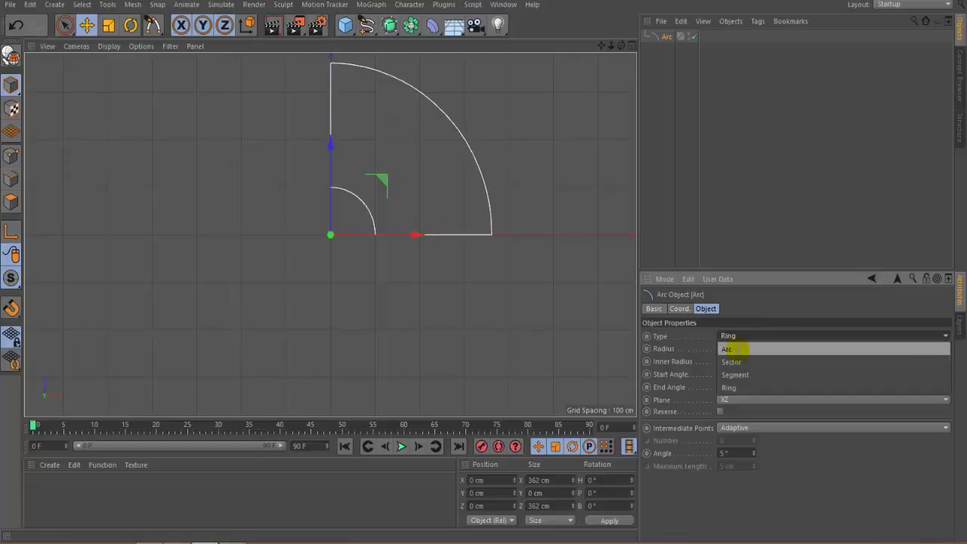
left_click(730, 345)
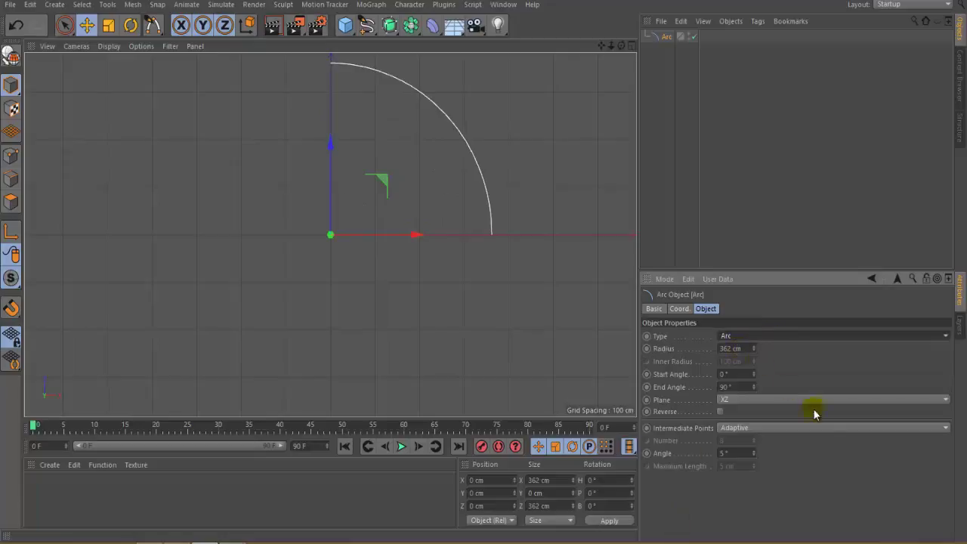
left_click(754, 375)
mouse_move(757, 386)
left_mouse_down()
mouse_move(756, 374)
mouse_move(755, 390)
left_mouse_up()
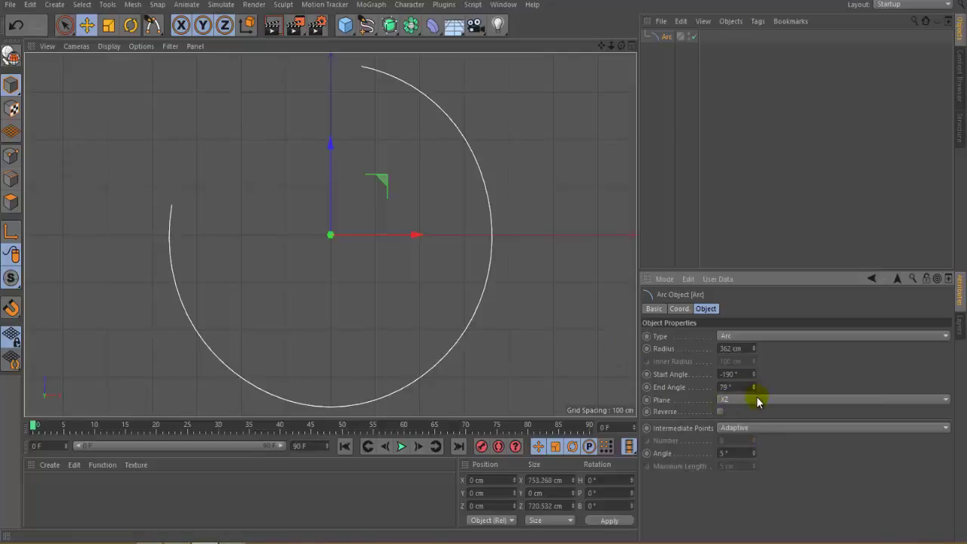
Step: In the perspective view, try the arc's plane as XY and ZY, return it to XZ, and toggle Reverse
key("F1")
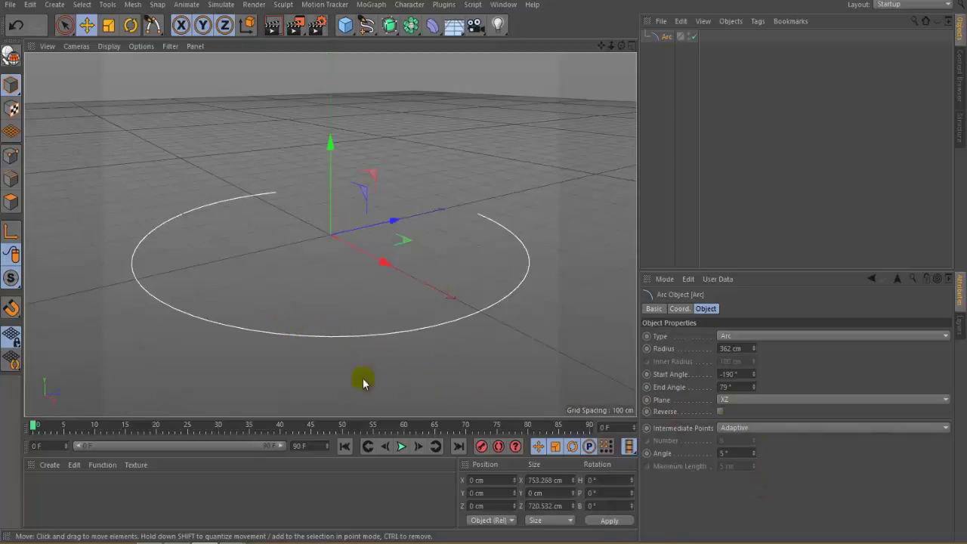
left_click(745, 402)
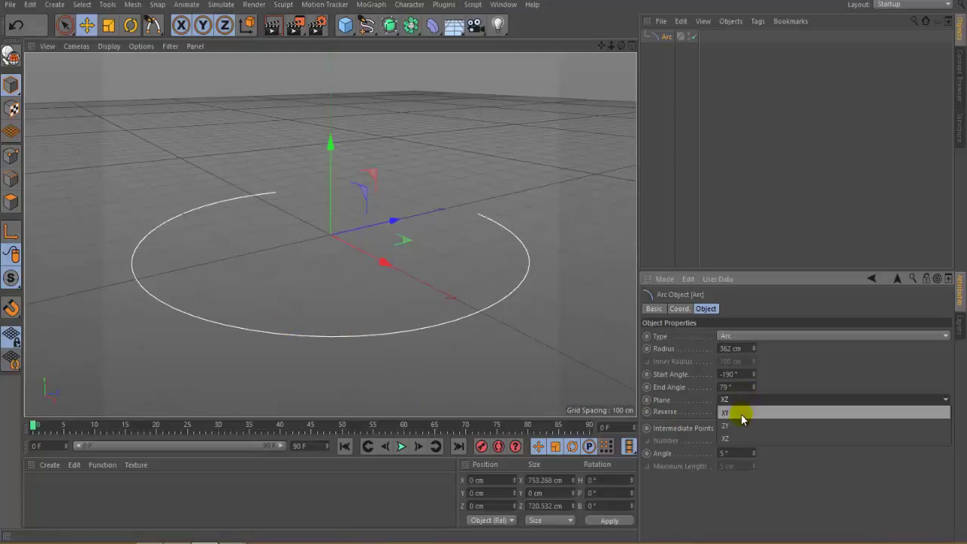
left_click(742, 413)
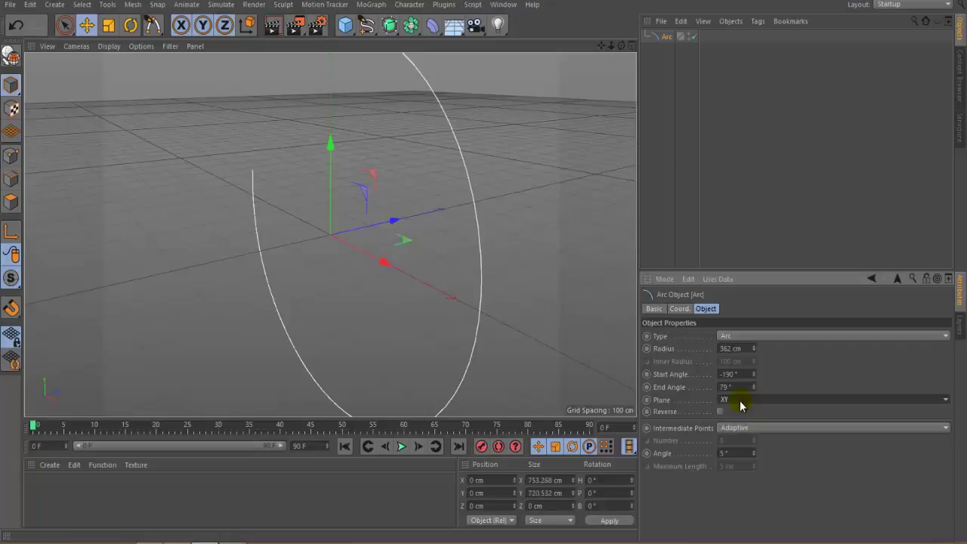
left_click(741, 402)
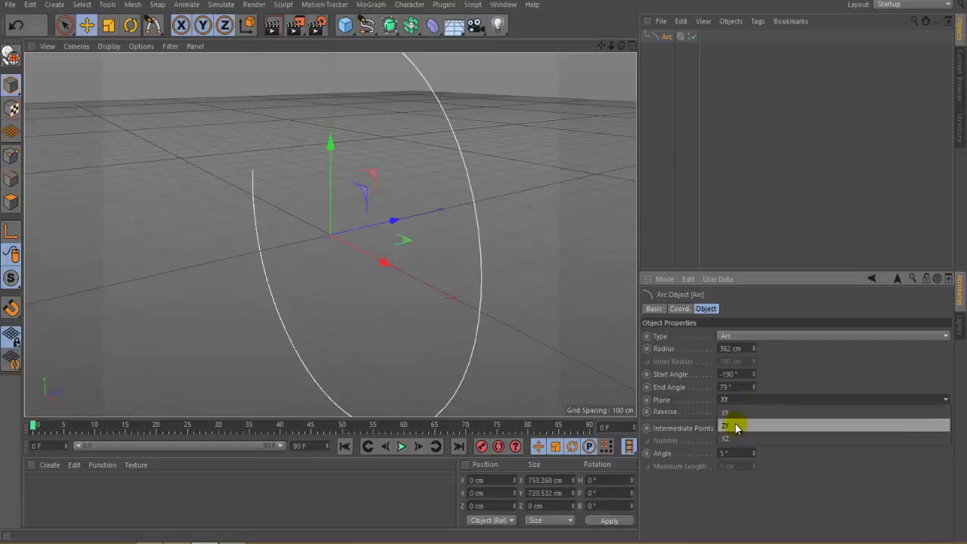
left_click(737, 427)
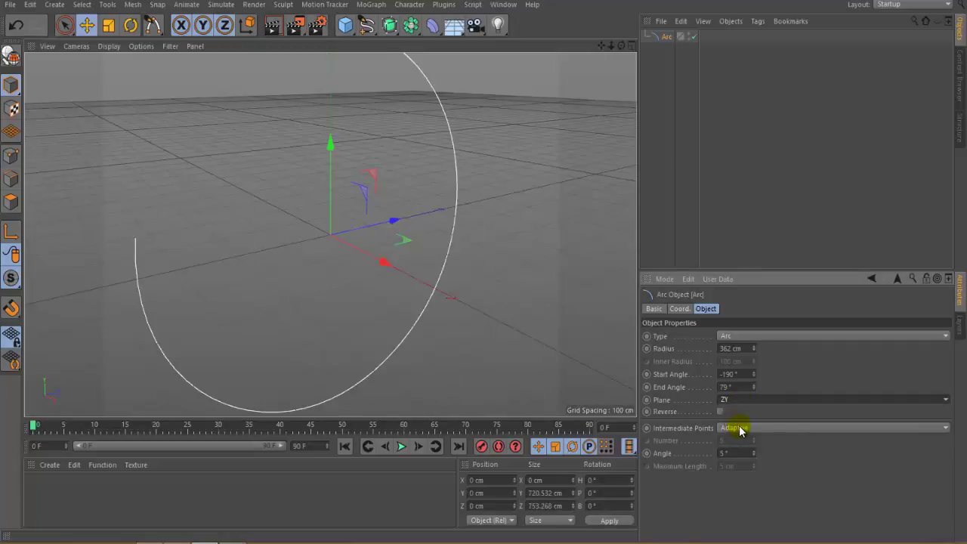
left_click(741, 403)
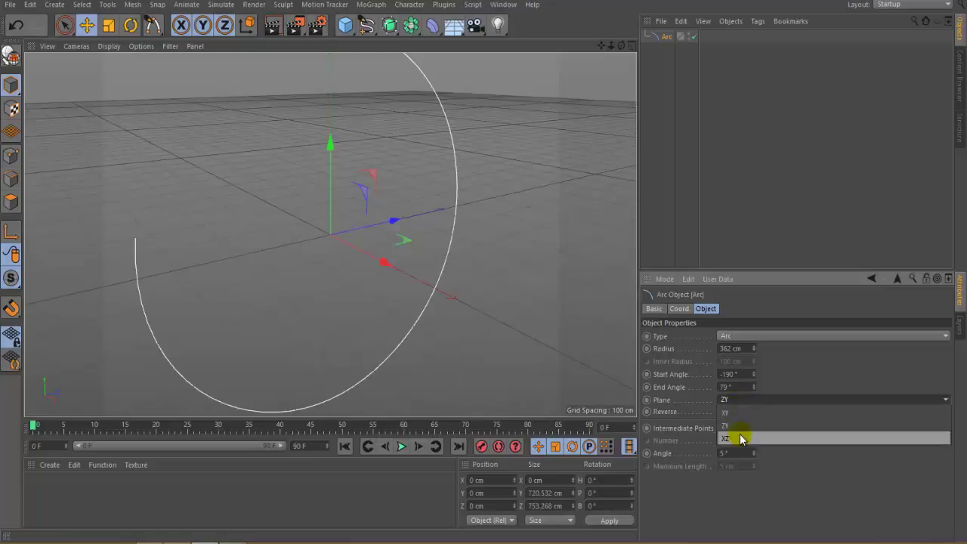
left_click(738, 413)
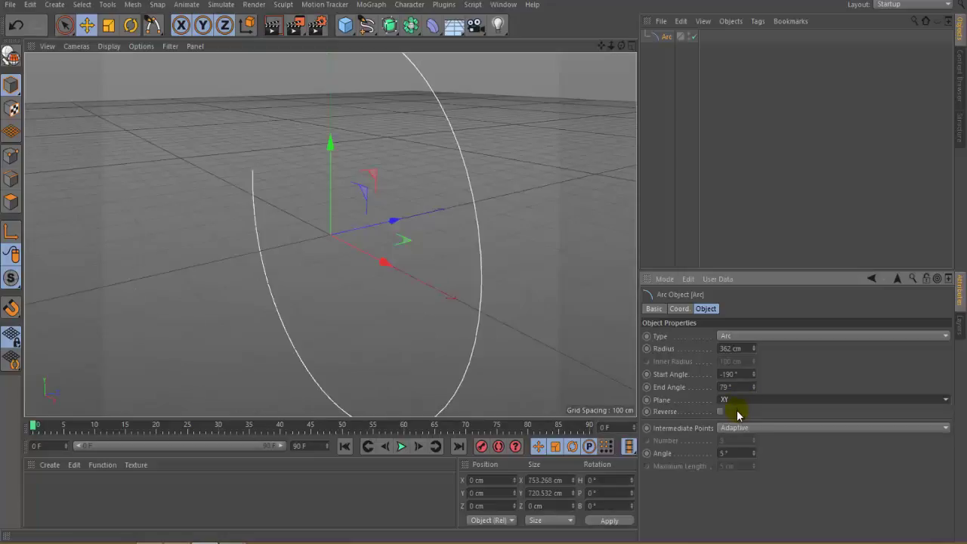
left_click(739, 402)
left_click(740, 439)
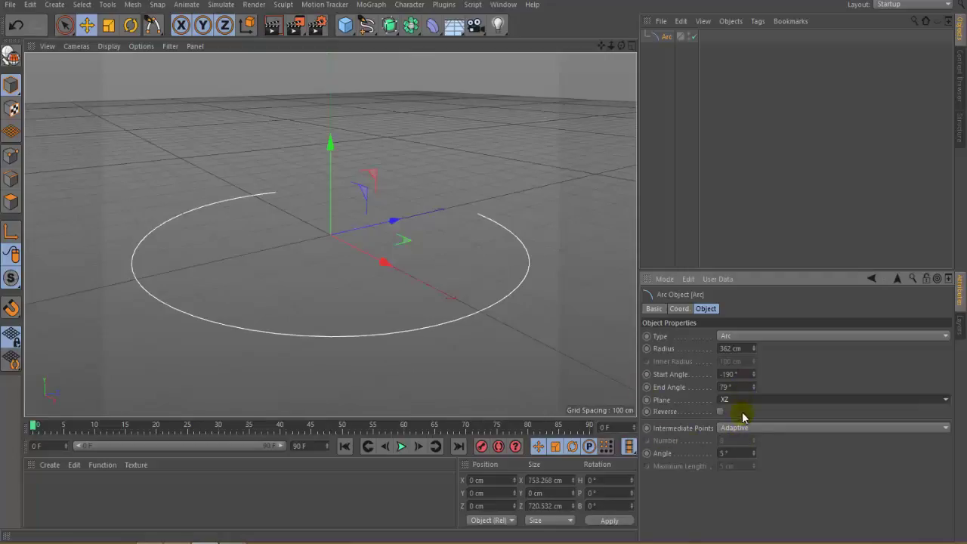
left_click(721, 412)
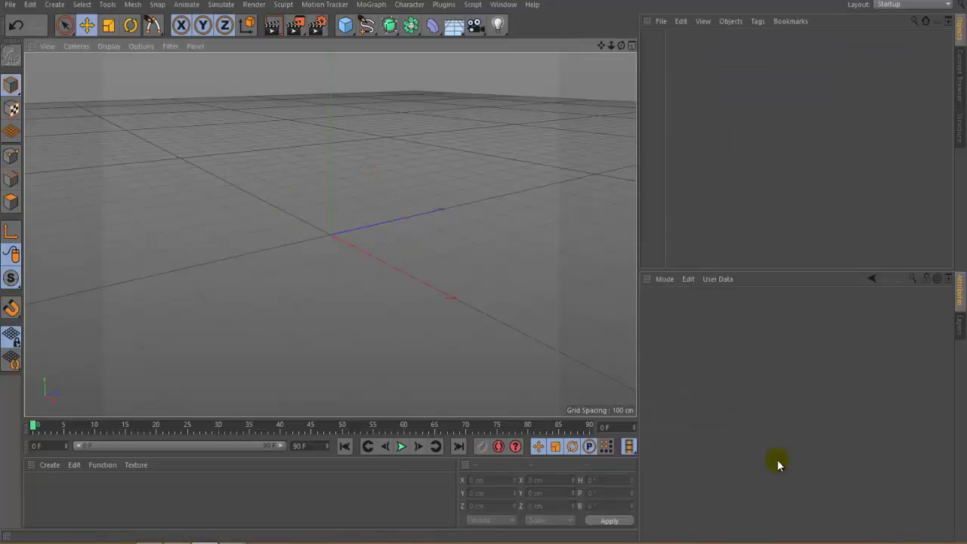
Step: Add a Circle spline primitive and show it face-on in the front view
left_click(372, 33)
left_click(472, 91)
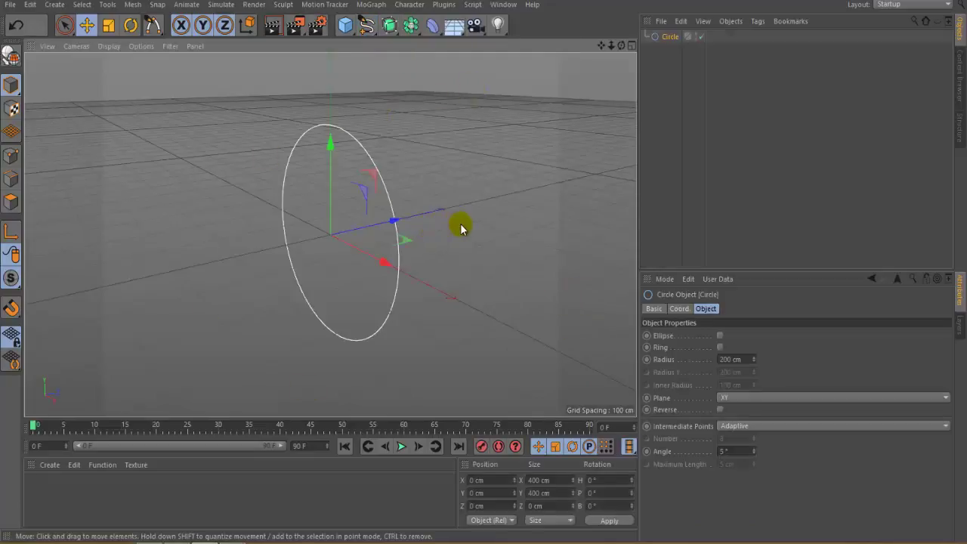
key("F2")
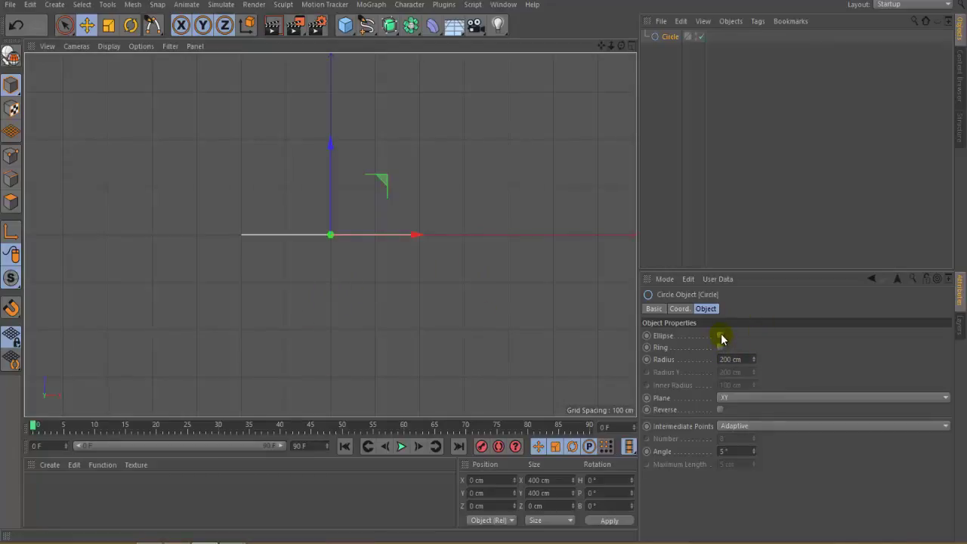
key("F3")
key("F4")
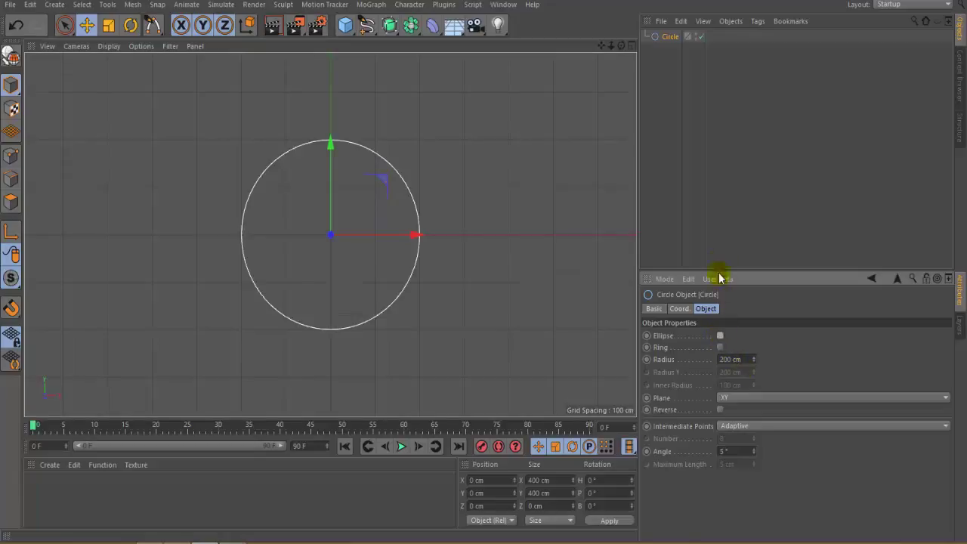
Step: Try the circle's Ring option, and make it an ellipse with Radius 228 cm and Radius Y 230 cm
left_click(720, 336)
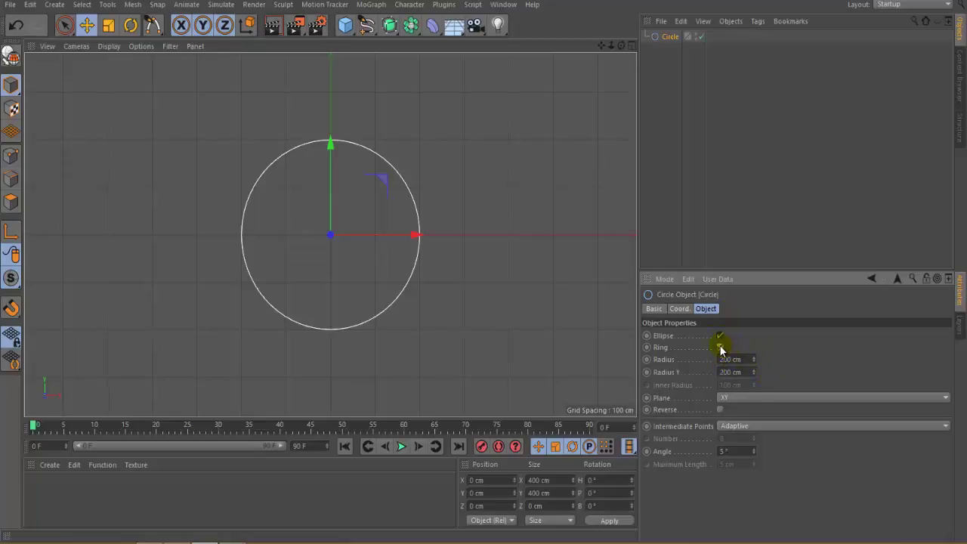
left_click(721, 348)
left_click(720, 348)
left_click_drag(753, 358, 766, 406)
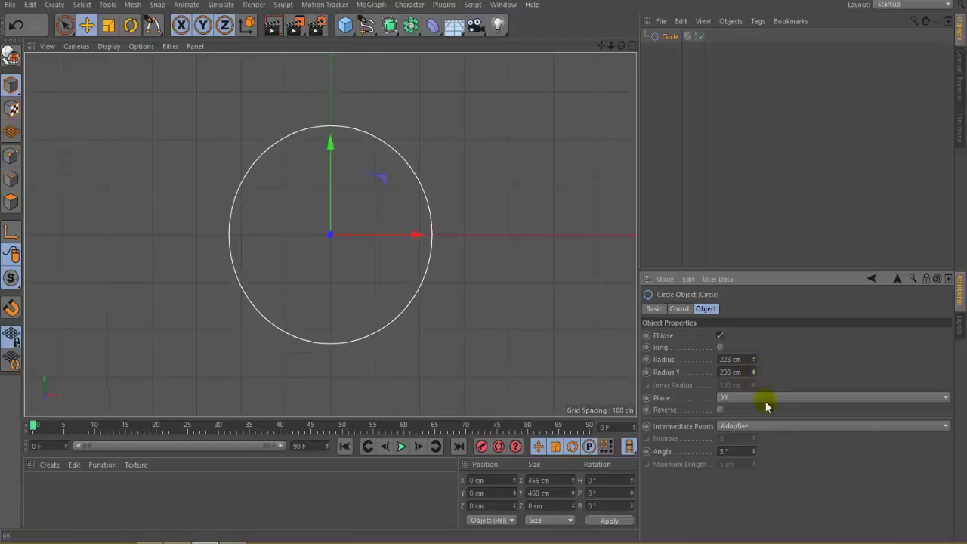
Step: Turn off the circle's Ellipse option and set its radius to 252 cm
left_click(722, 337)
left_click_drag(755, 358, 757, 361)
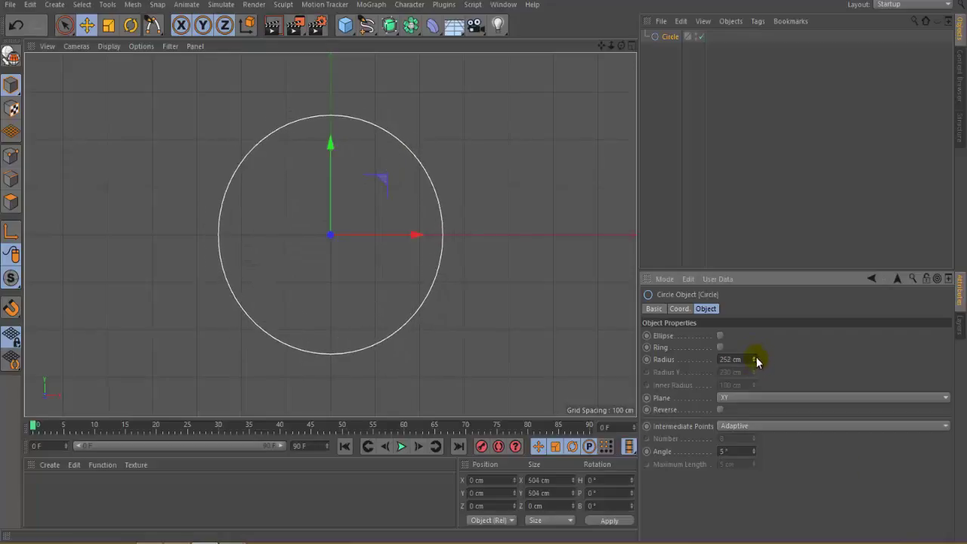
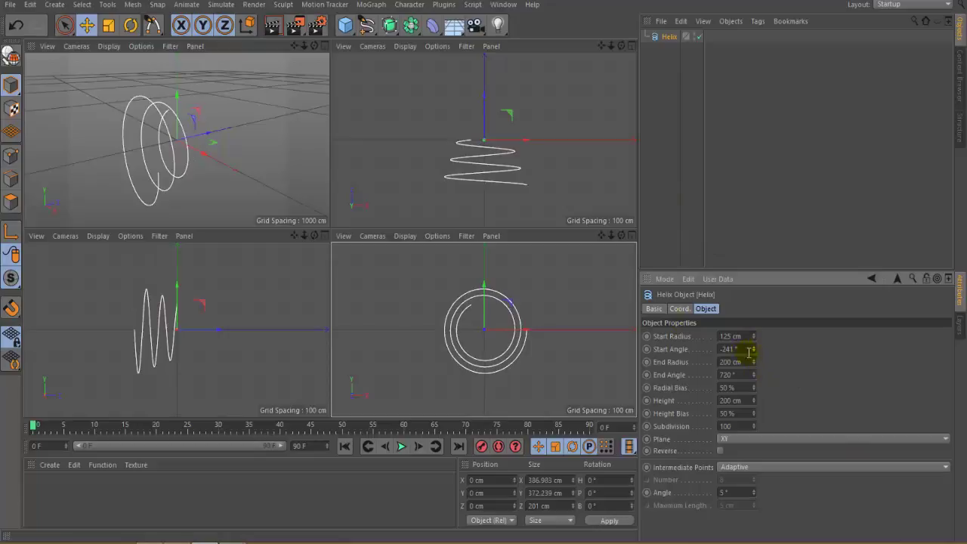
Step: Set the helix's Start Angle to -254°, End Angle to 5000°, Radial Bias to 49 %, Height to 453 cm and Subdivision to 81
left_click_drag(754, 350, 620, 368)
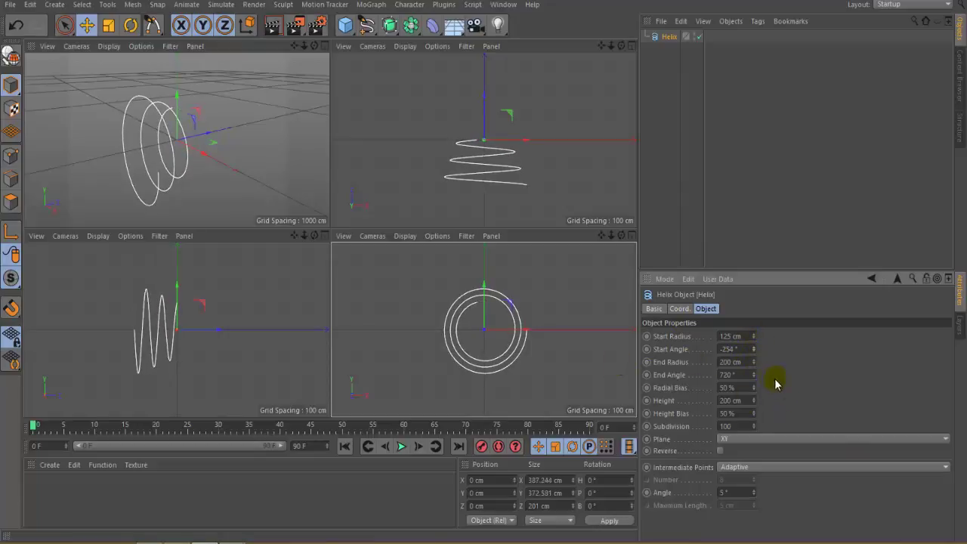
left_click_drag(758, 376, 773, 448)
left_click_drag(757, 376, 757, 378)
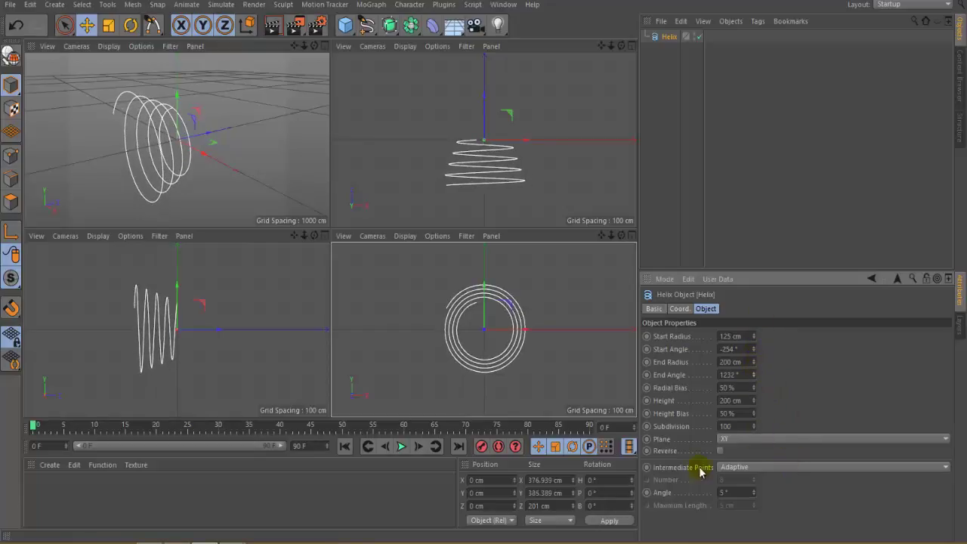
left_click(732, 374)
key("Return")
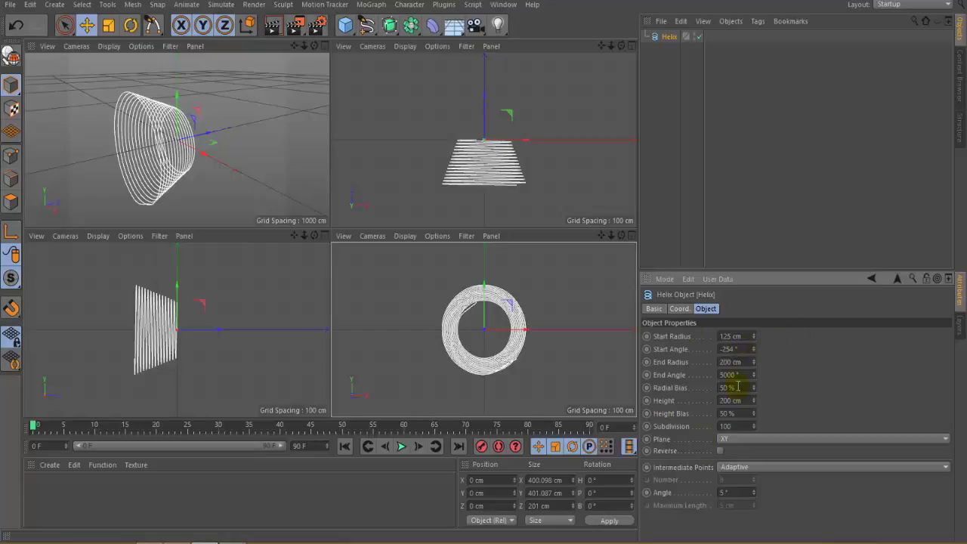
left_click_drag(754, 390, 754, 429)
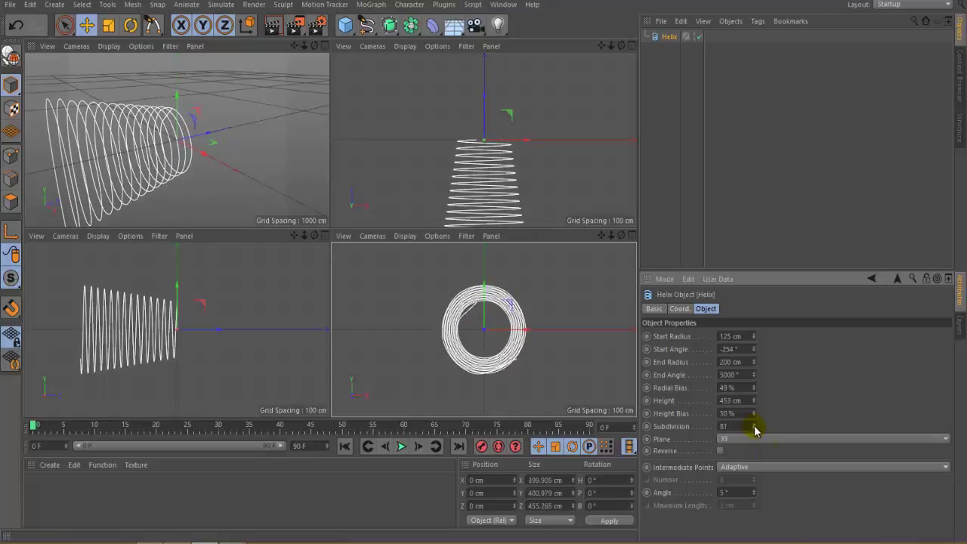
Step: Try the helix's plane as ZY and XZ, and return it to XY
left_click(727, 439)
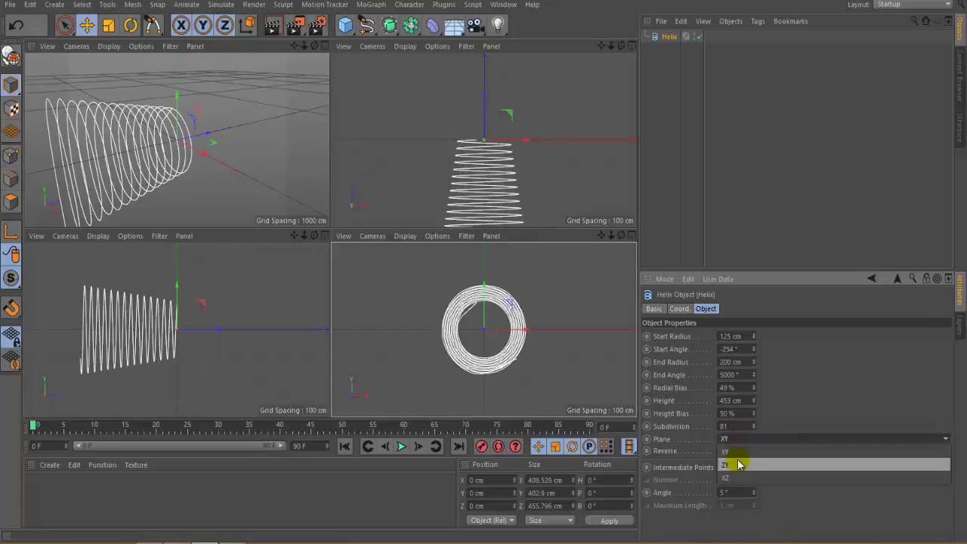
left_click(739, 465)
left_click(731, 440)
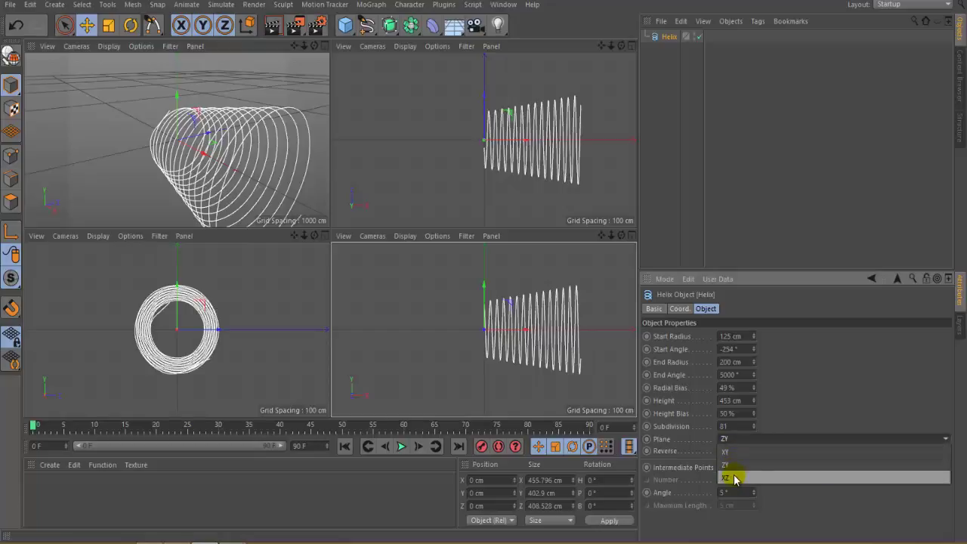
left_click(729, 478)
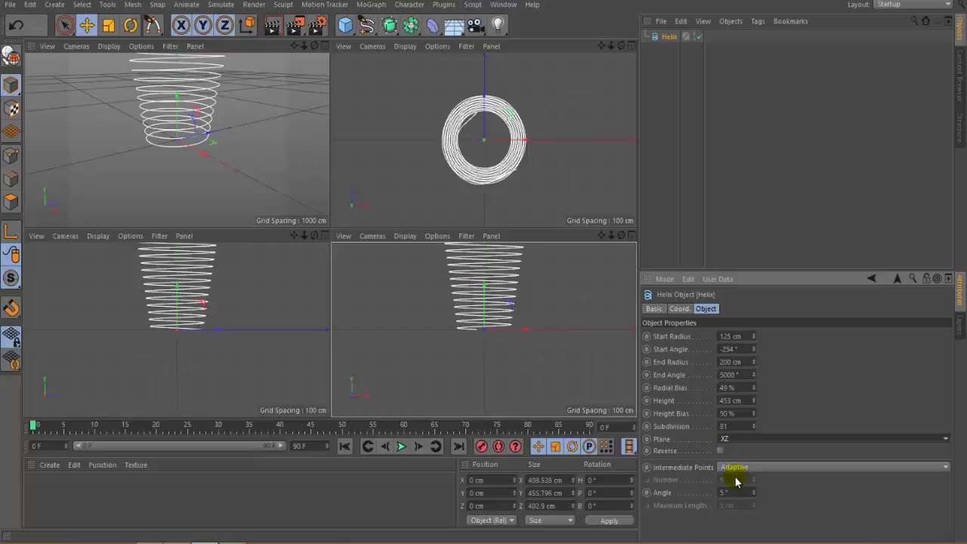
left_click(734, 441)
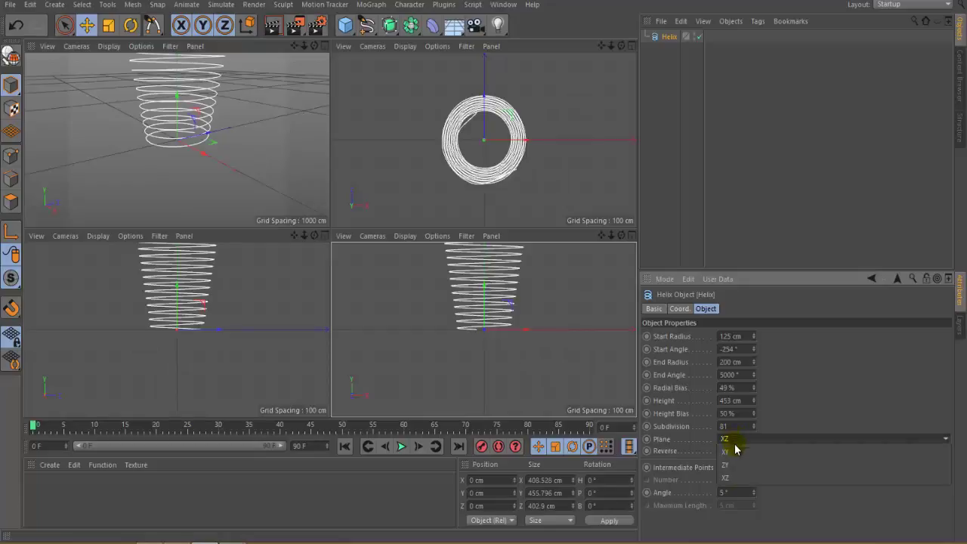
left_click(733, 452)
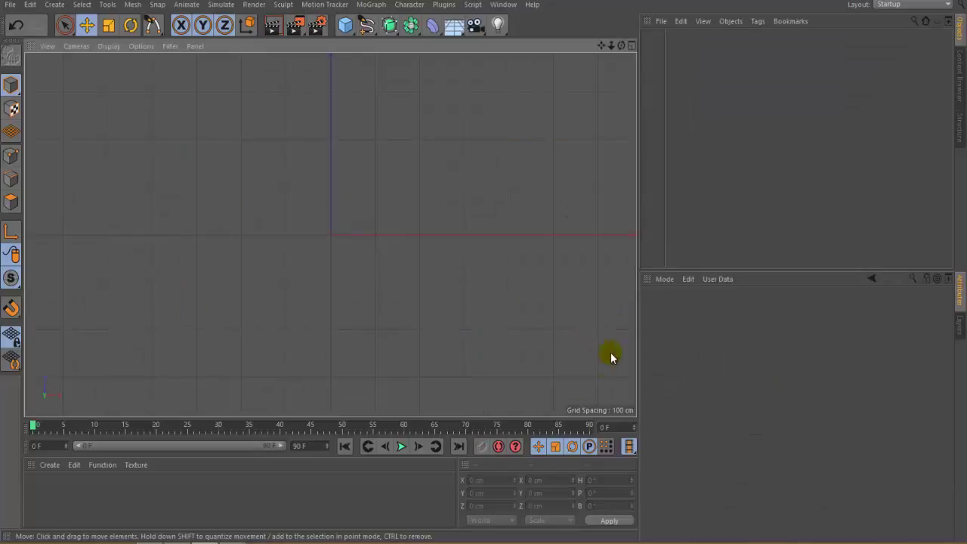
Step: Add an n-Side spline with a radius of 253 cm and 10 sides, and turn on its Rounding
left_click(372, 35)
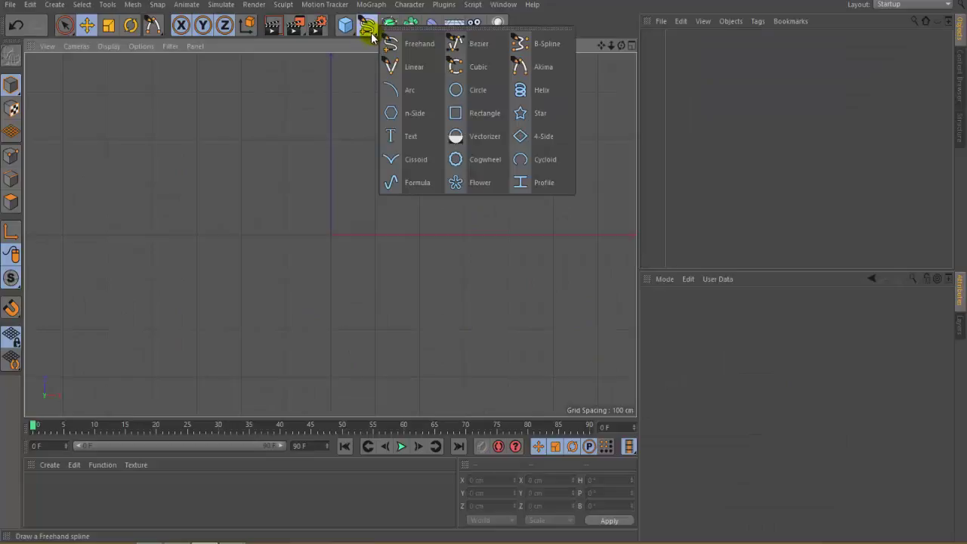
left_click(421, 121)
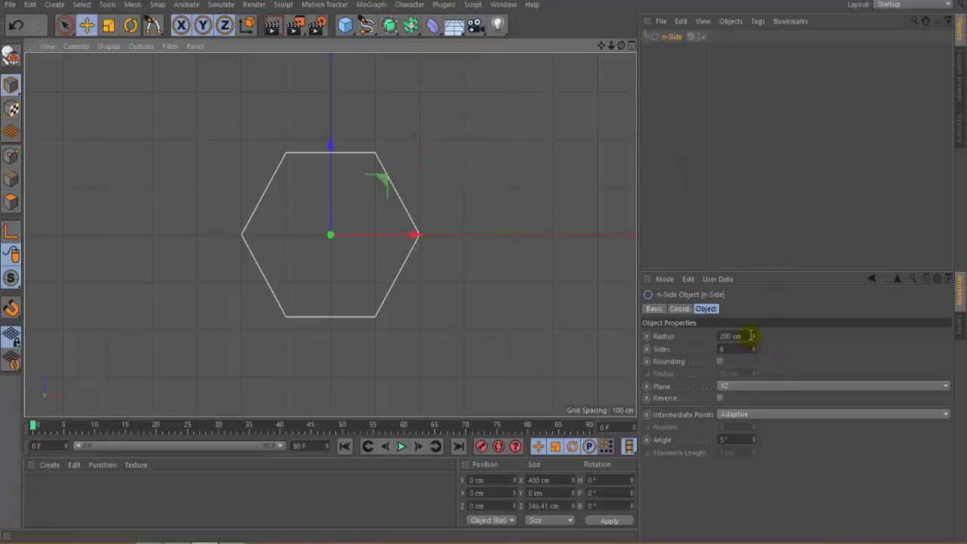
left_click_drag(754, 337, 757, 348)
left_click(721, 361)
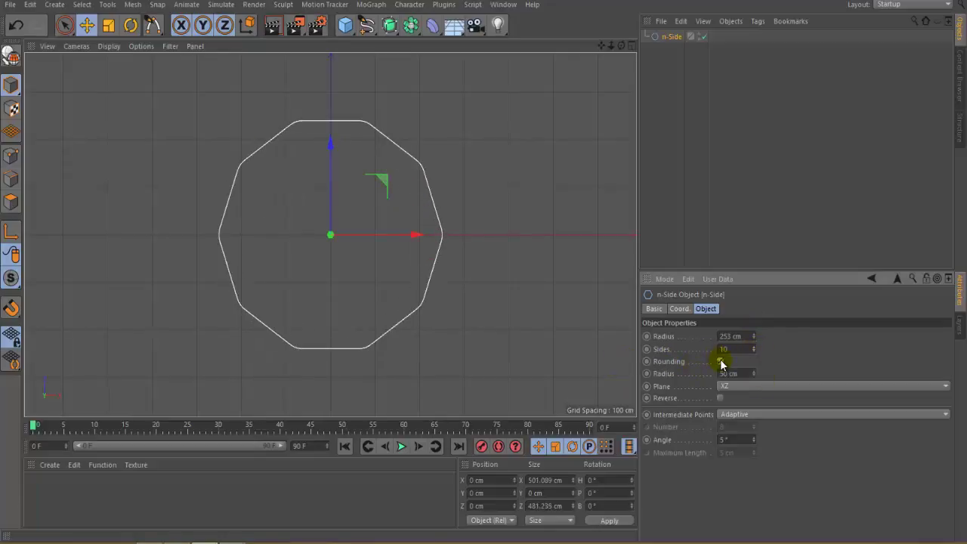
Step: Reduce the n-Side to 5 sides, compare it with and without Rounding, and set the rounding radius to 123 cm
left_click_drag(757, 351, 756, 352)
left_click(721, 362)
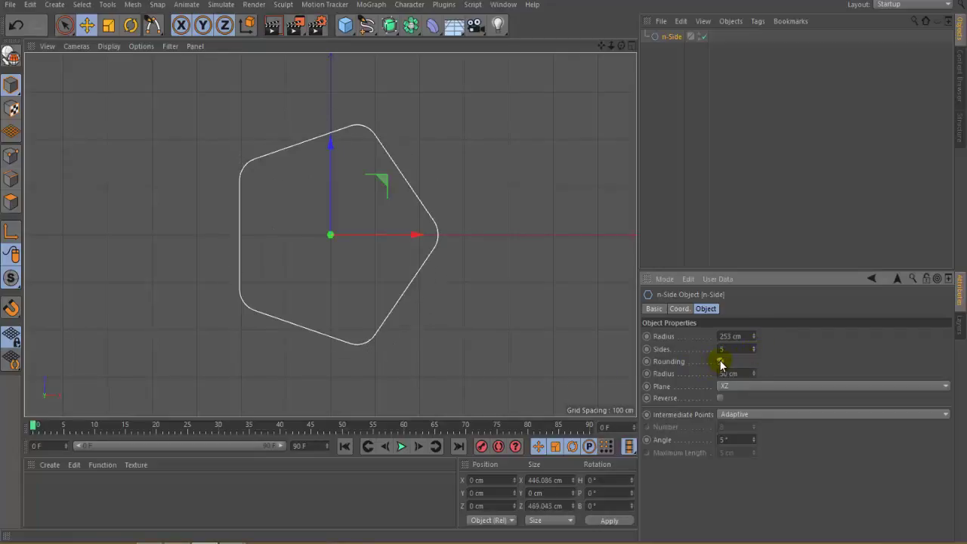
left_click(721, 362)
left_click(721, 362)
left_click(721, 362)
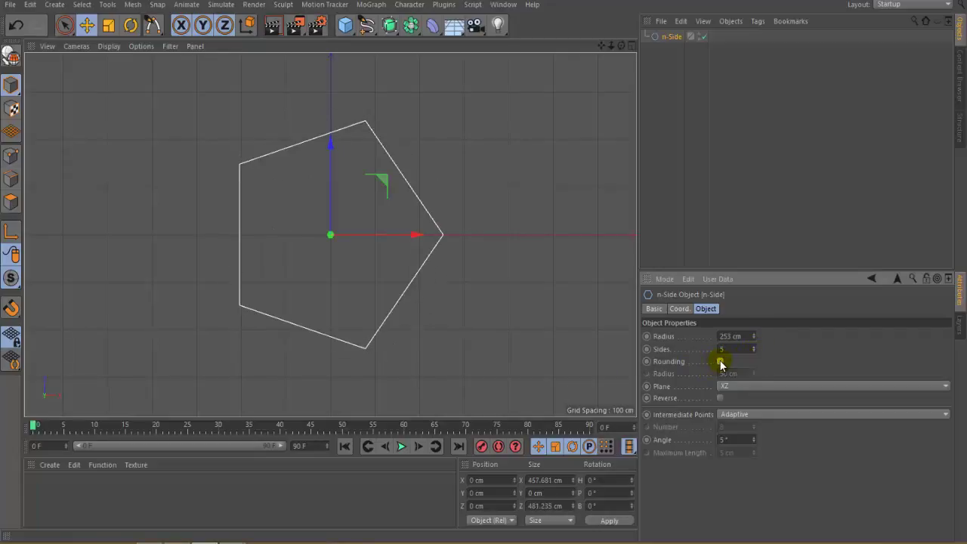
left_click(721, 362)
left_click_drag(754, 374, 754, 374)
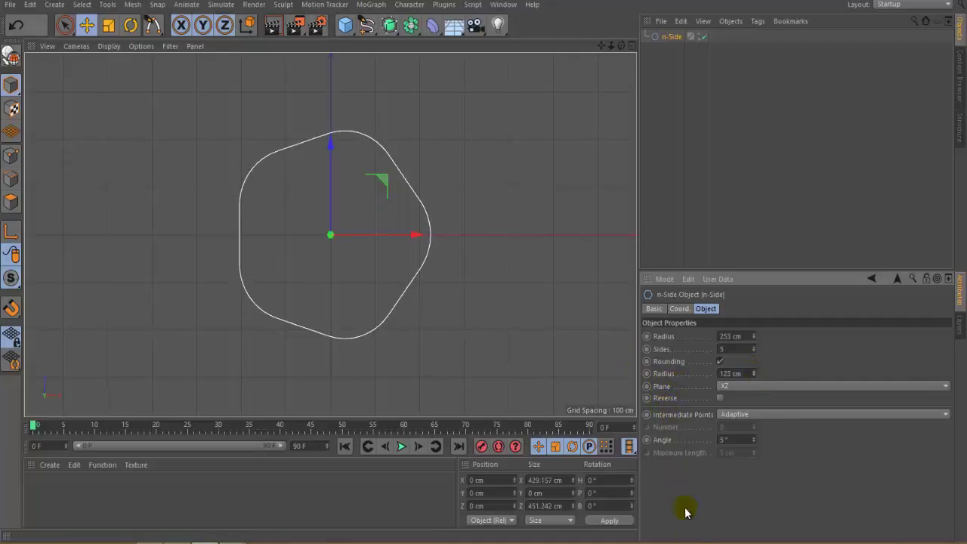
Step: Replace the n-Side with a Rectangle spline 421 cm wide and show it in all four views
key("Delete")
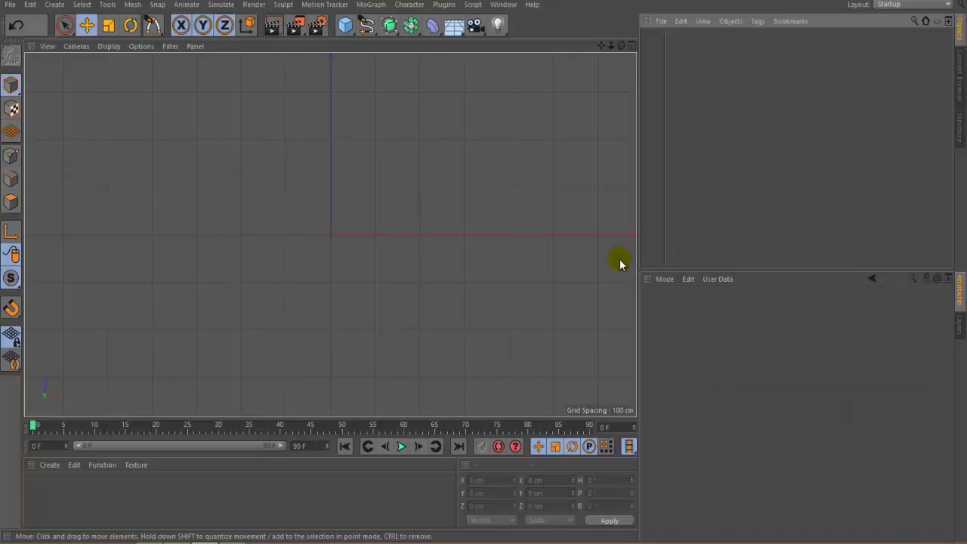
left_click_drag(373, 35, 489, 116)
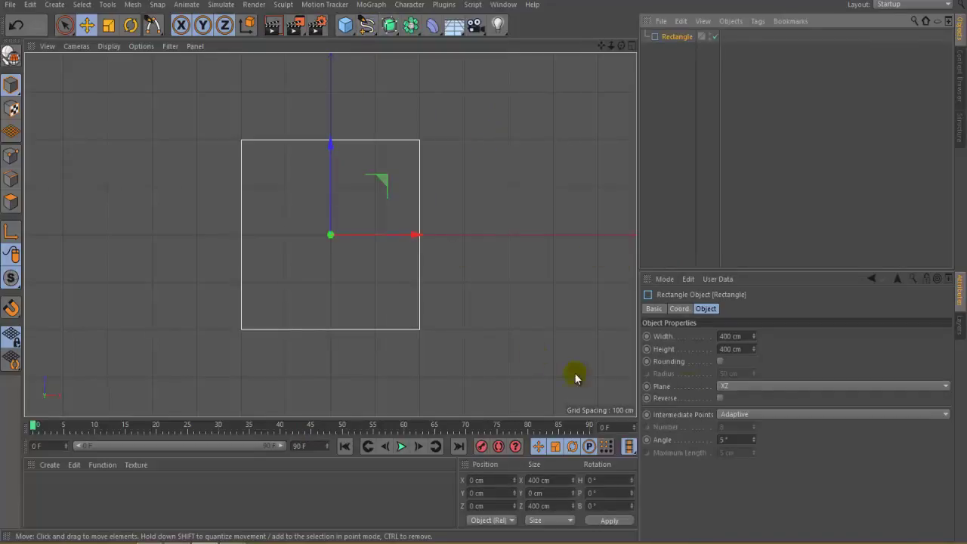
left_click_drag(753, 336, 753, 337)
middle_click(381, 286)
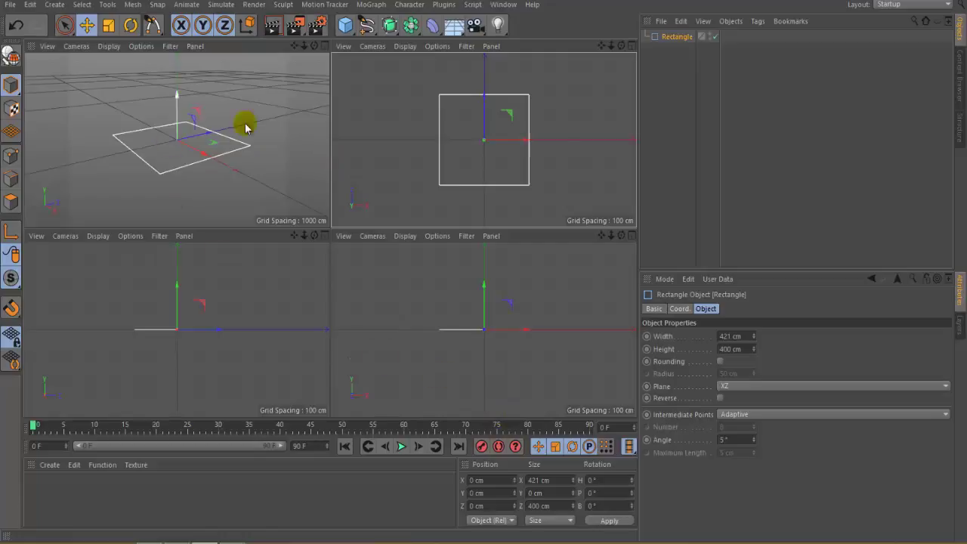
Step: Round the rectangle's corners with a radius of 82 cm, and set its width to 698 cm and height to 398 cm
left_click_drag(756, 340, 849, 471)
left_click(720, 362)
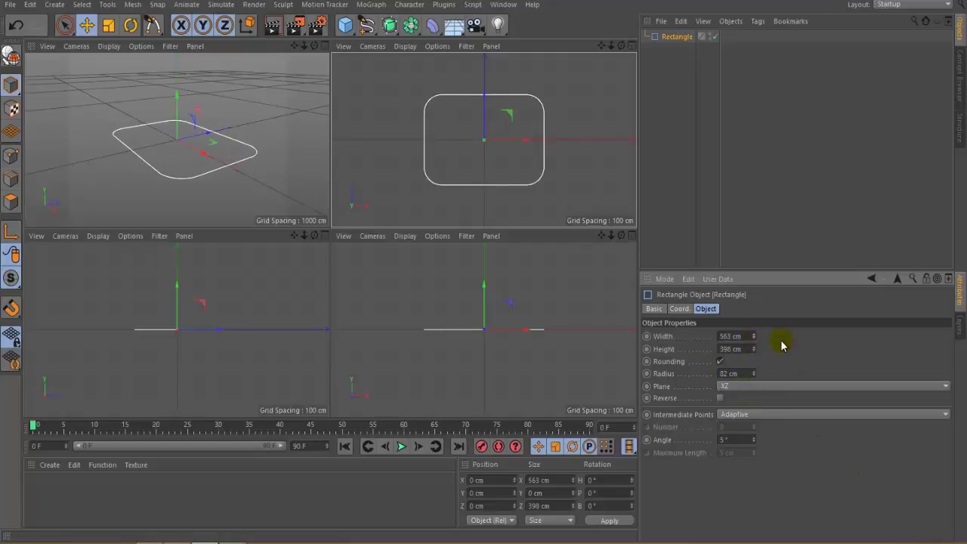
left_click_drag(754, 339, 754, 336)
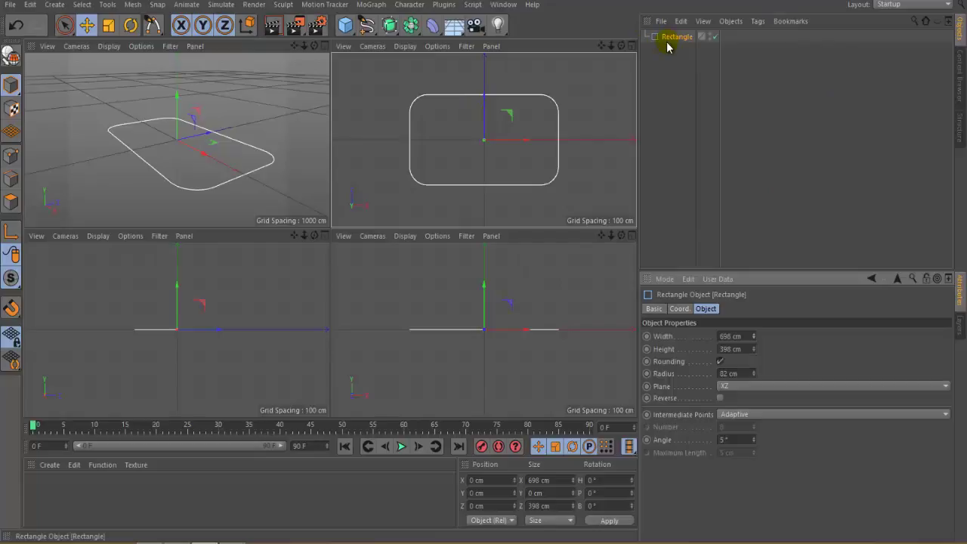
Step: Replace the rectangle with a 4-point Star spline with inner radius 96 cm, outer radius 317 cm and 45 % twist
key("Delete")
left_click_drag(368, 25, 374, 45)
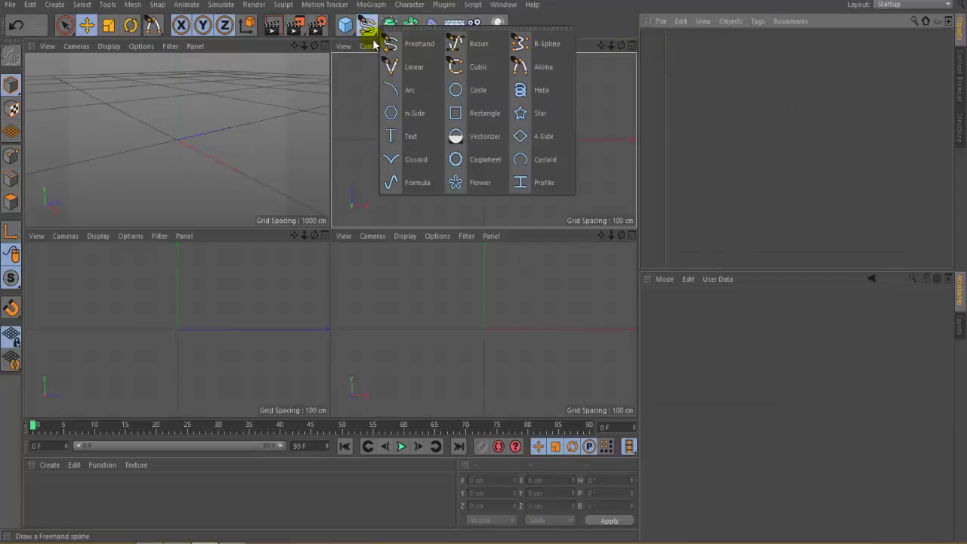
left_click(559, 117)
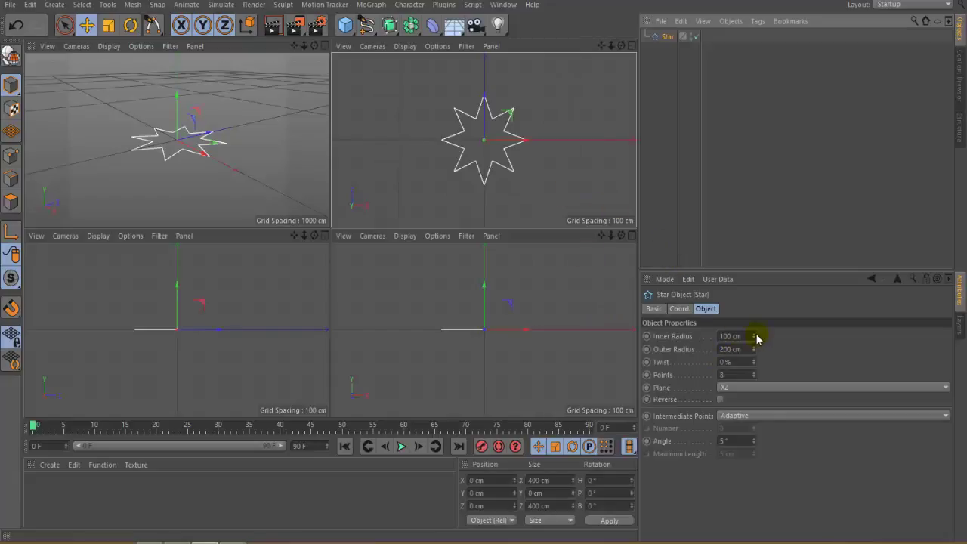
left_click_drag(754, 339, 753, 379)
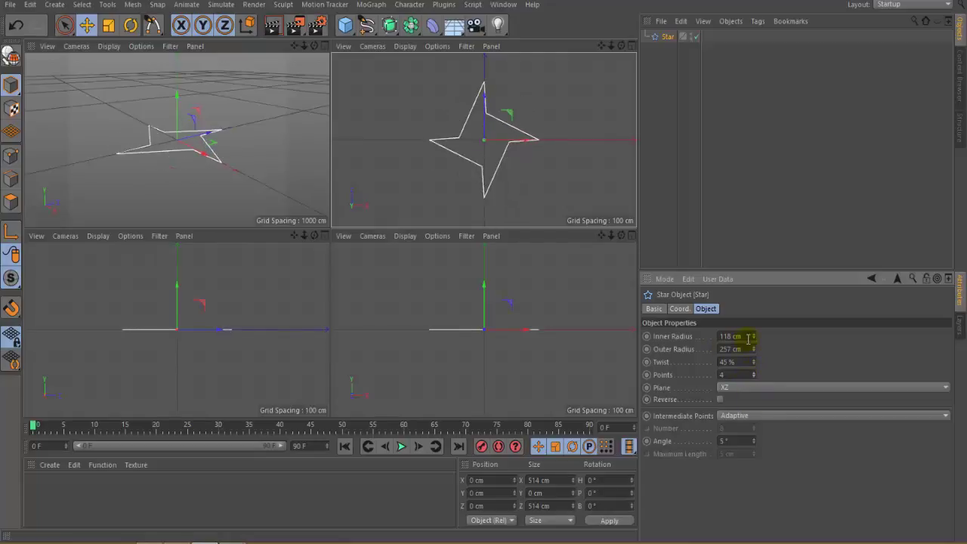
mouse_move(755, 338)
left_mouse_down()
mouse_move(757, 347)
mouse_move(755, 328)
mouse_move(756, 340)
left_mouse_up()
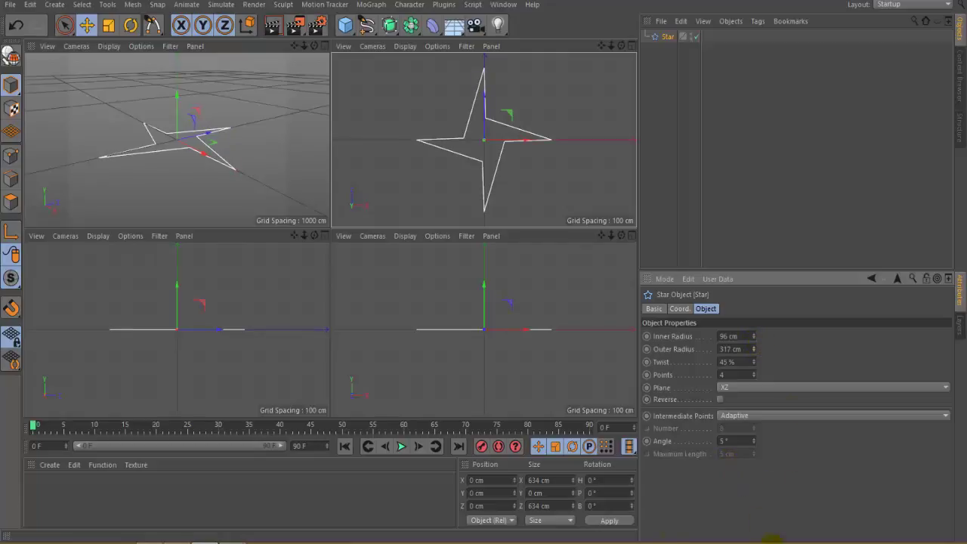
Step: Replace the star with a Text spline that reads CINEMA4D
key("Delete")
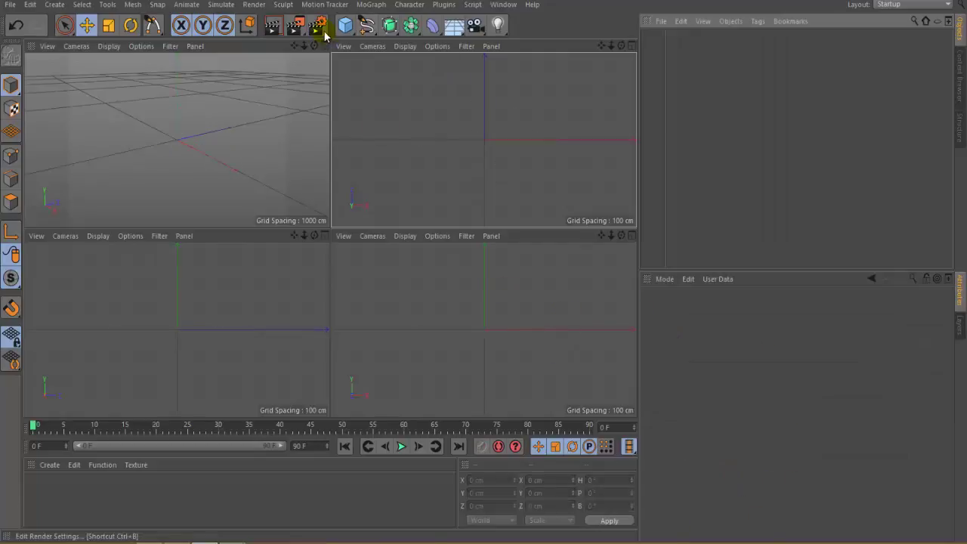
left_click(368, 26)
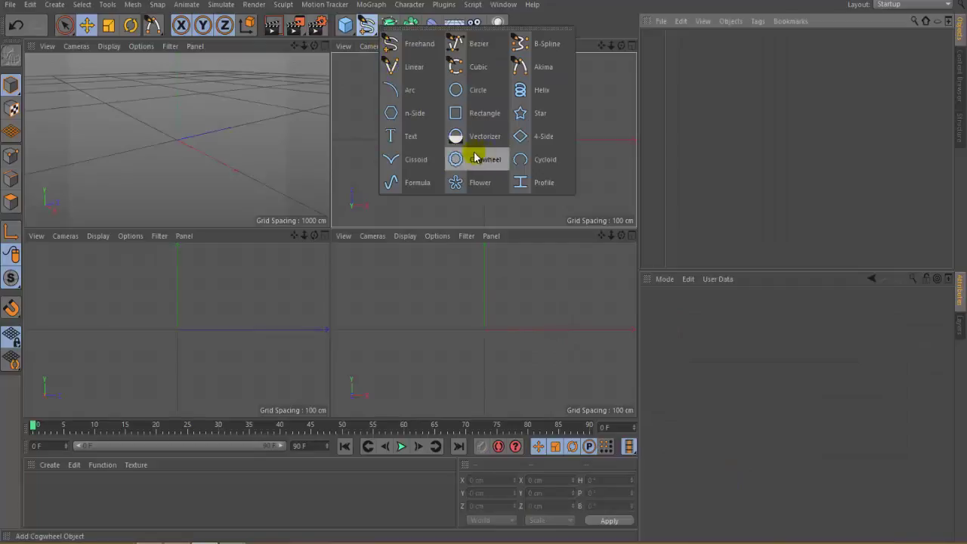
left_click(414, 144)
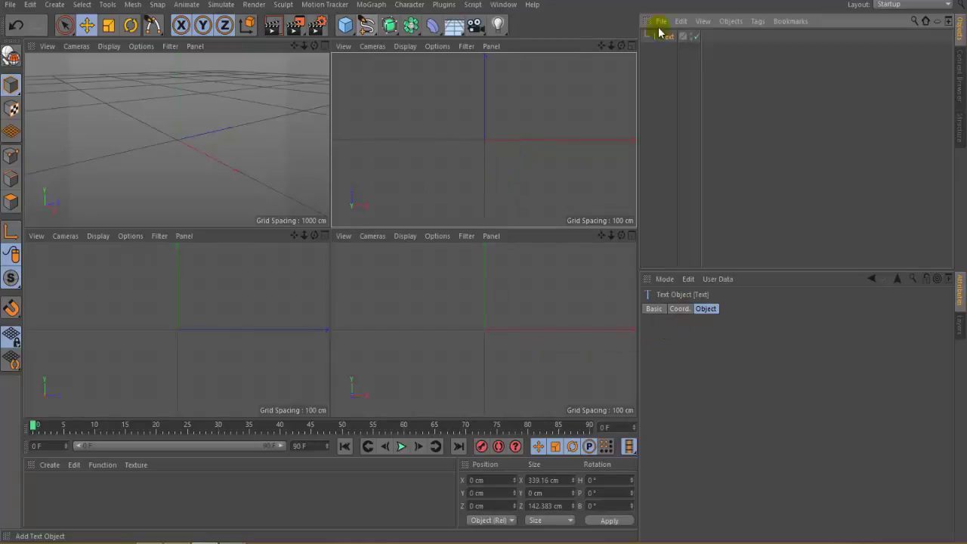
left_click(670, 234)
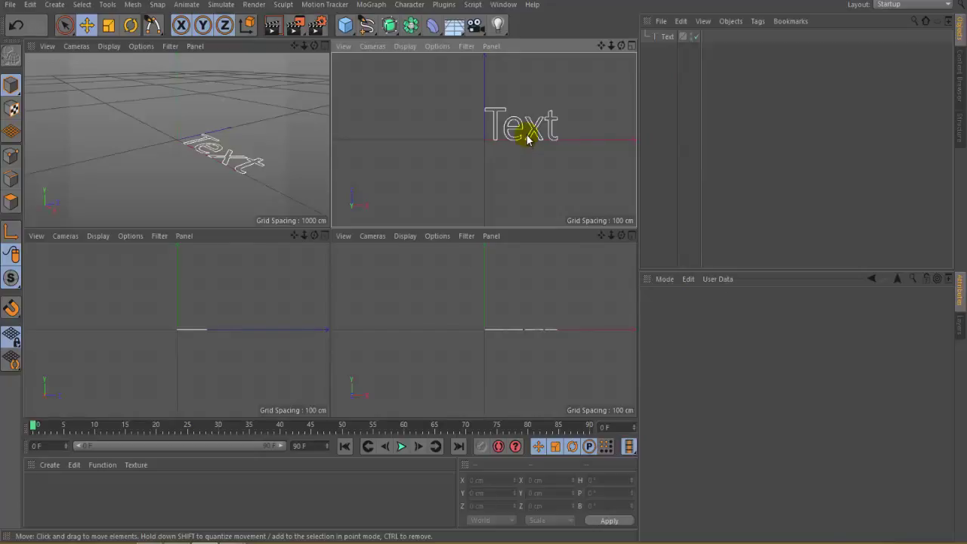
left_click(520, 137)
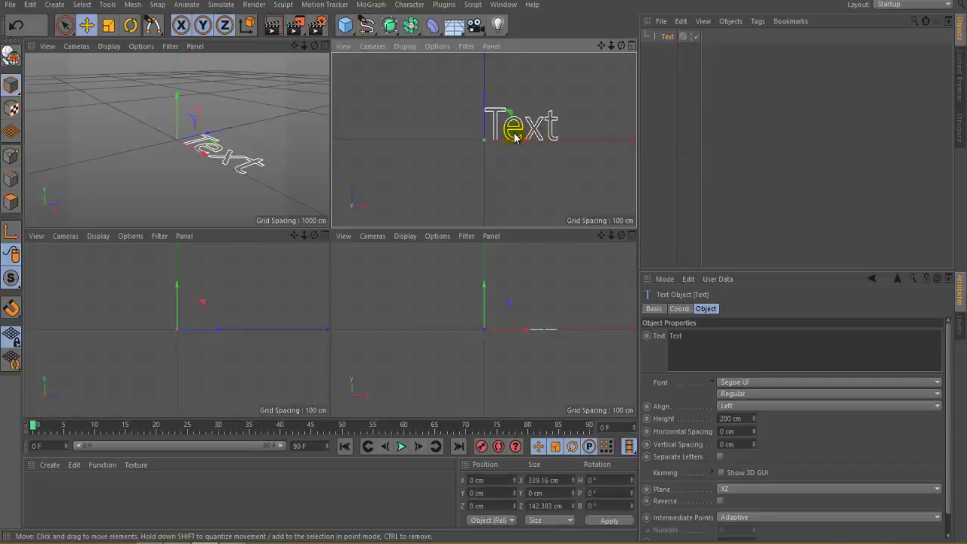
double_click(700, 335)
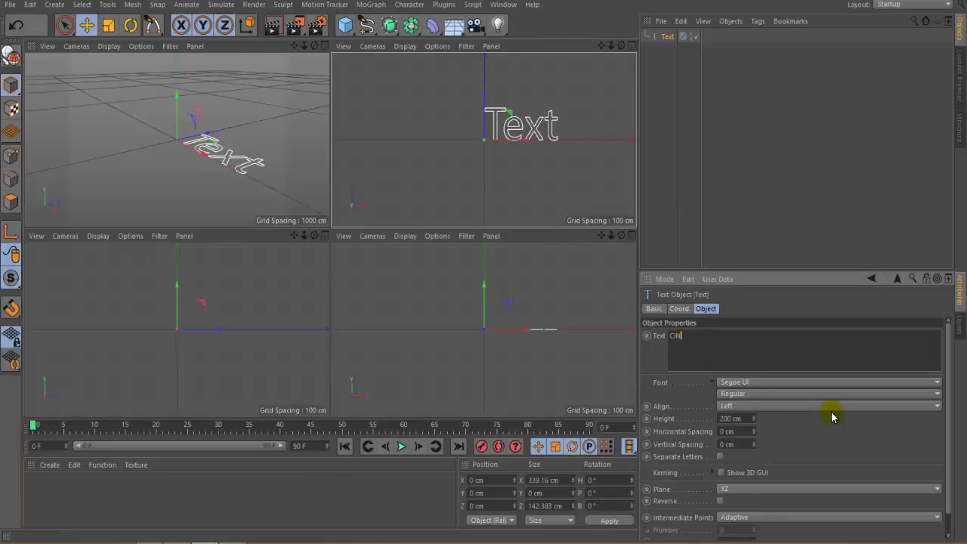
type("CINEMA4D")
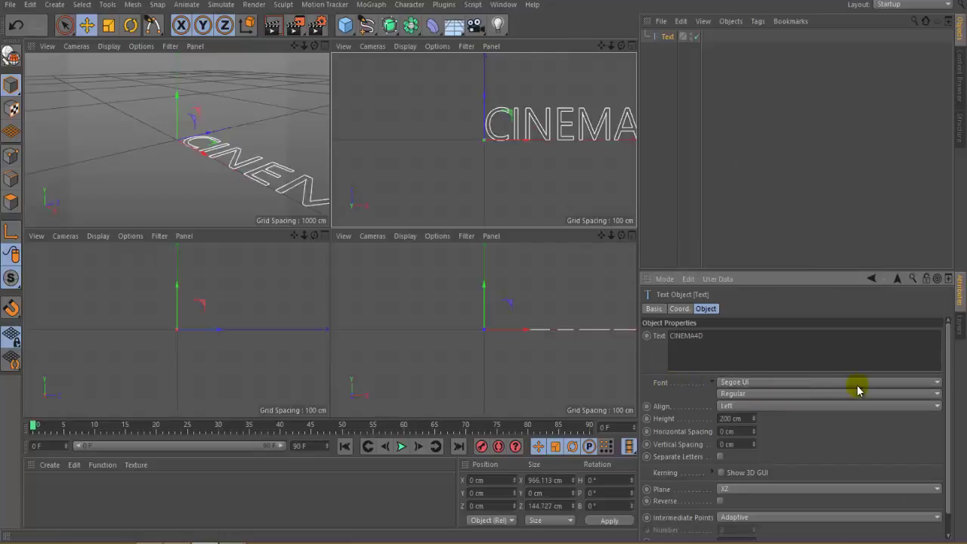
Step: Set the text's font to Rockwell Extra Bold and its height to 177 cm, and fit the whole word in the top view
left_click(764, 384)
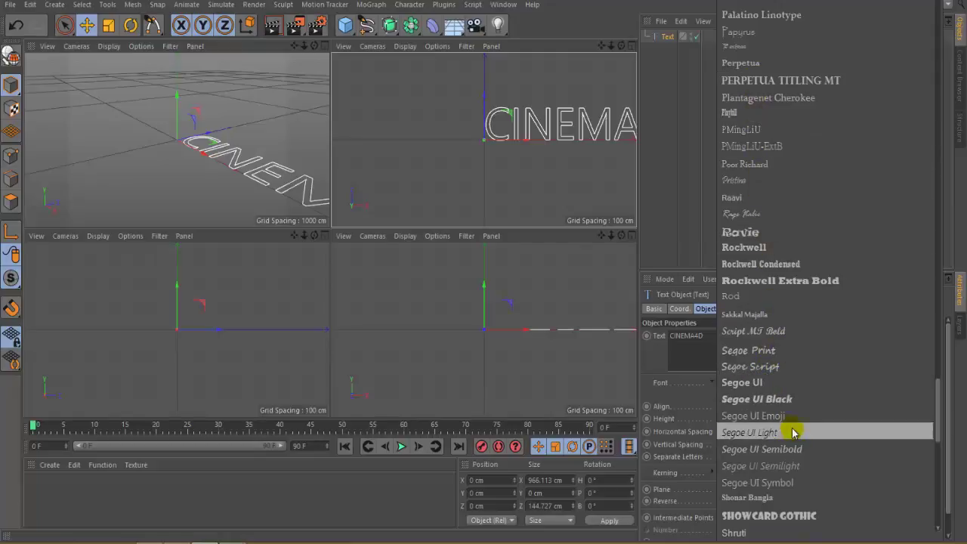
left_click(794, 281)
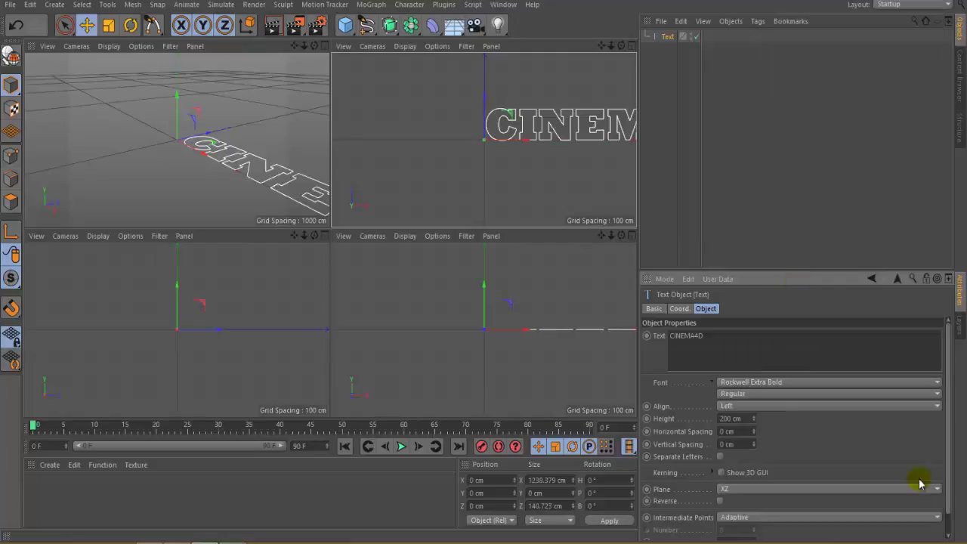
left_click_drag(755, 420, 755, 427)
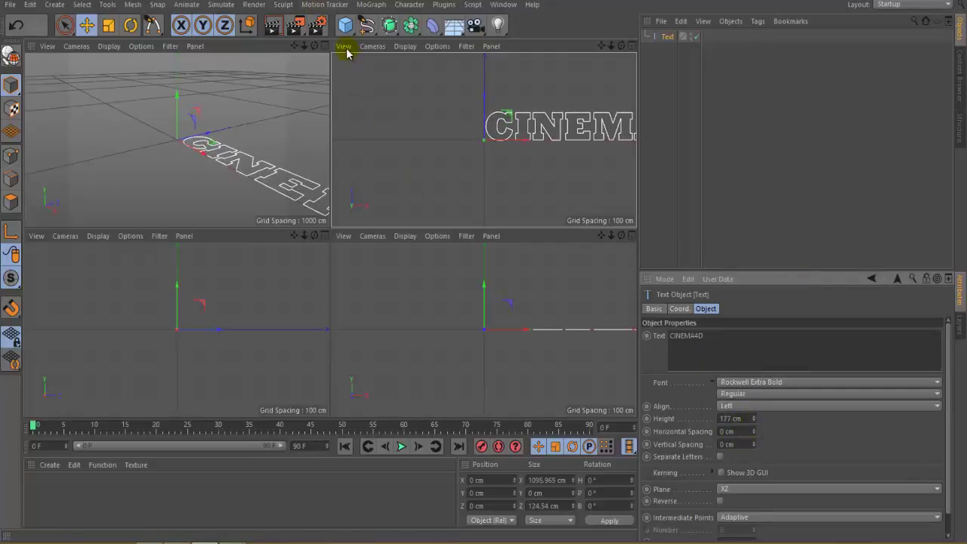
left_click(344, 47)
left_click(368, 115)
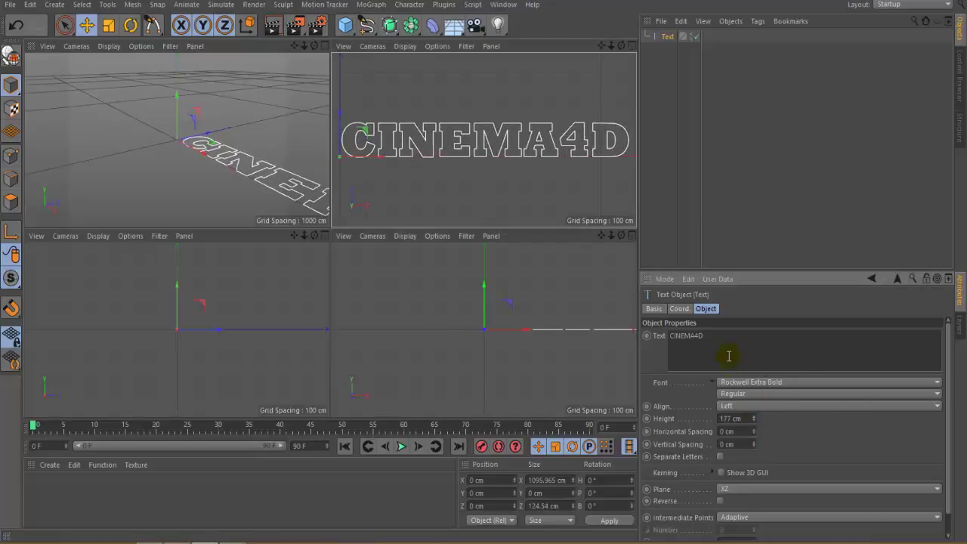
Step: Set the text's horizontal spacing to -45 cm, and frame the whole word in the perspective and right views
left_click_drag(754, 431, 737, 409)
left_click(47, 46)
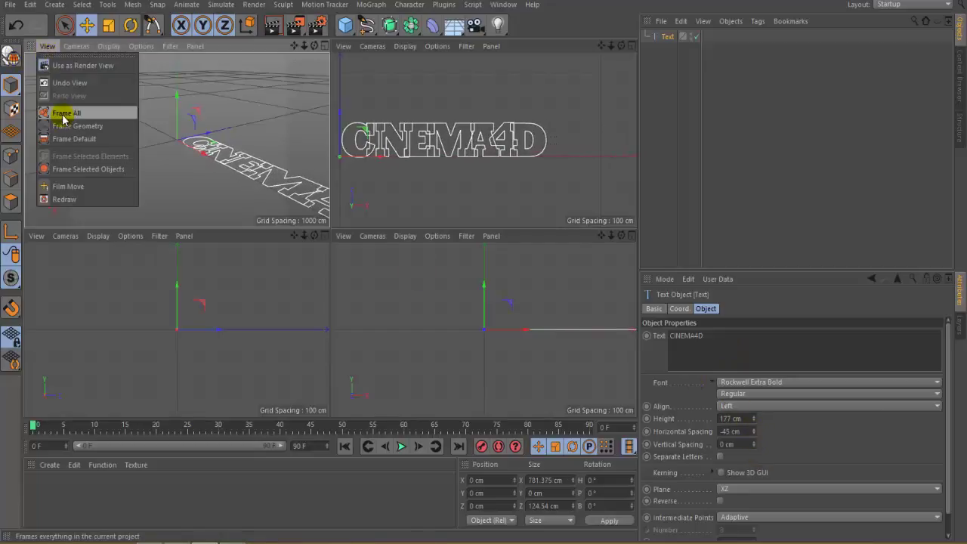
left_click(65, 112)
left_click(36, 236)
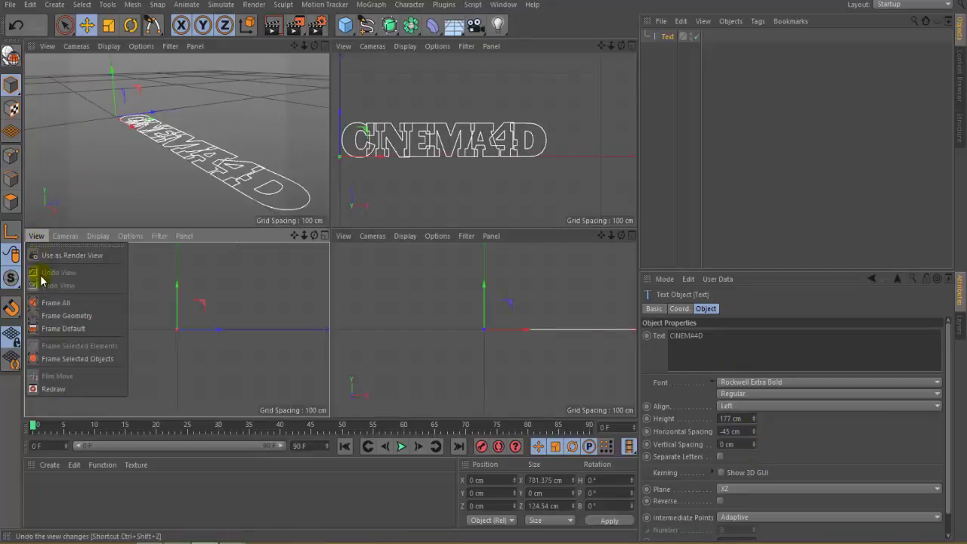
left_click(62, 315)
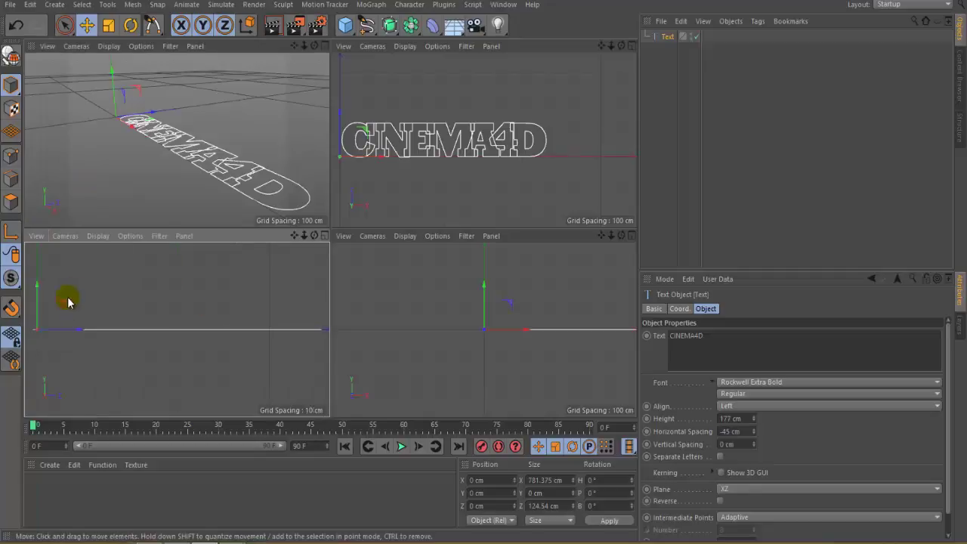
Step: Enlarge the perspective view to fill the viewport area and set the text's vertical spacing to 9 cm
left_click(168, 179)
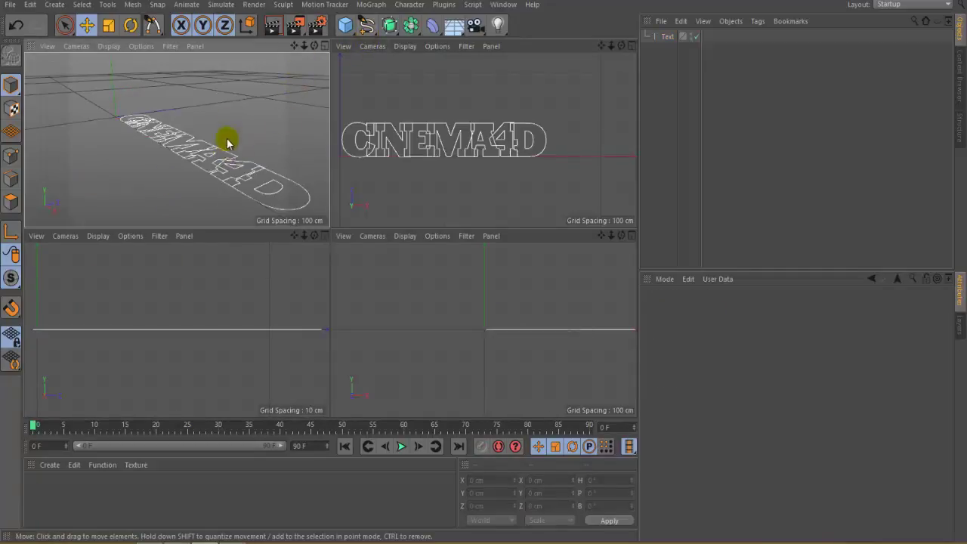
middle_click(233, 113)
left_click(339, 276)
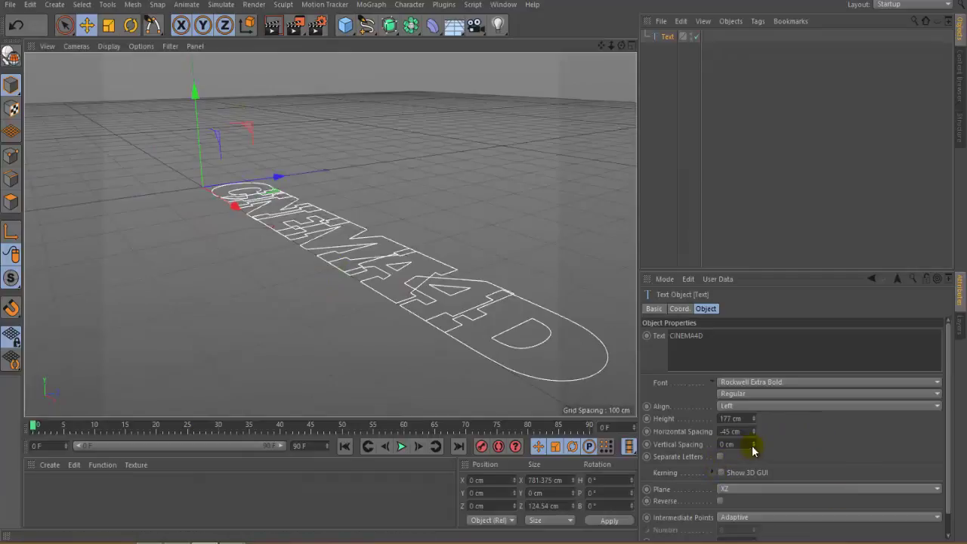
left_click_drag(754, 448, 754, 447)
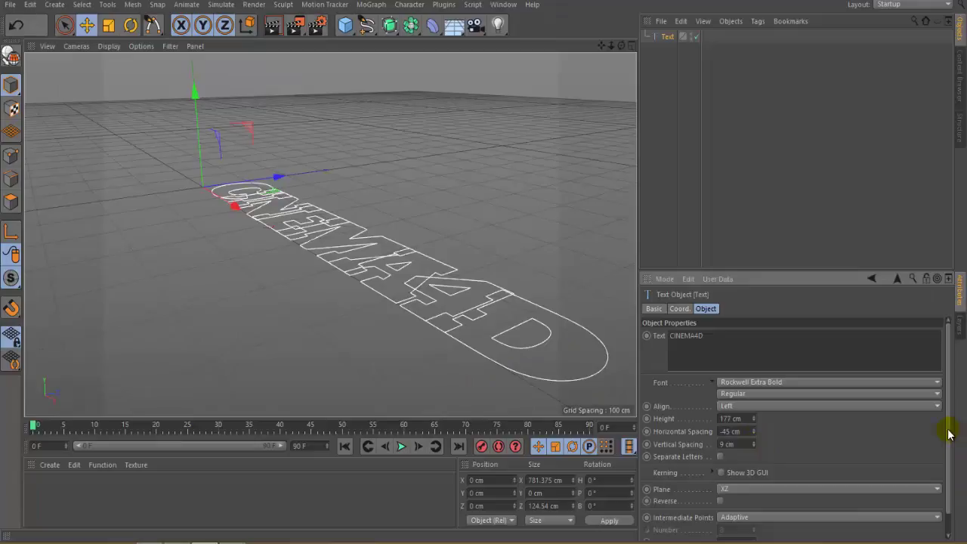
Step: Turn on Separate Letters for the CINEMA4D text spline
scroll(950, 434, "down", 1)
left_click(720, 436)
scroll(722, 435, "up", 1)
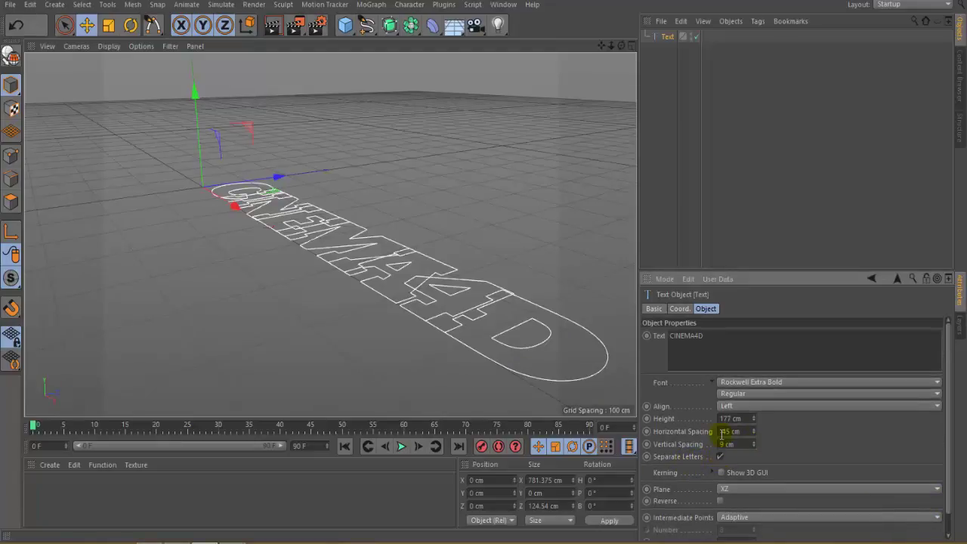